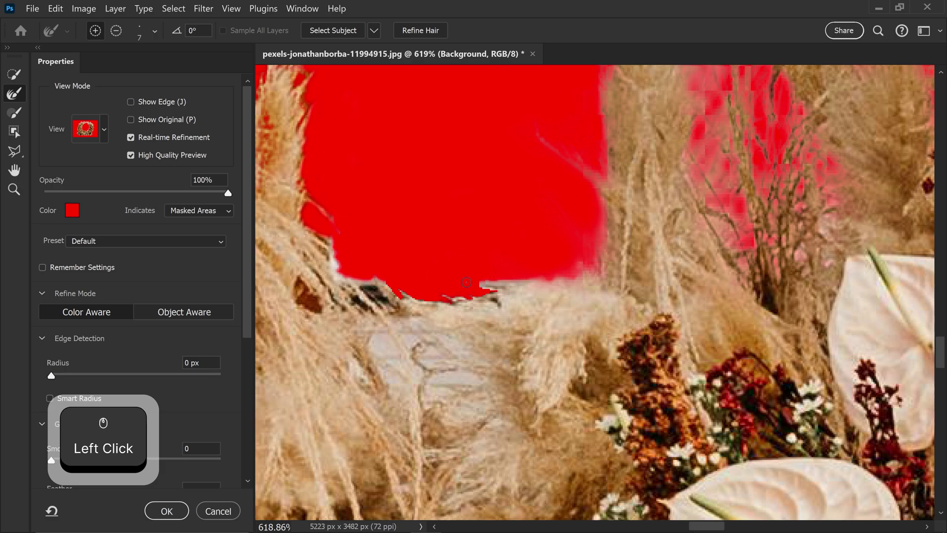
# Undo the last Refine Edge stroke and paint out the dark fringe on the arch opening's lower edge with a size 9 brush
pyautogui.hotkey('ctrl', 'z')
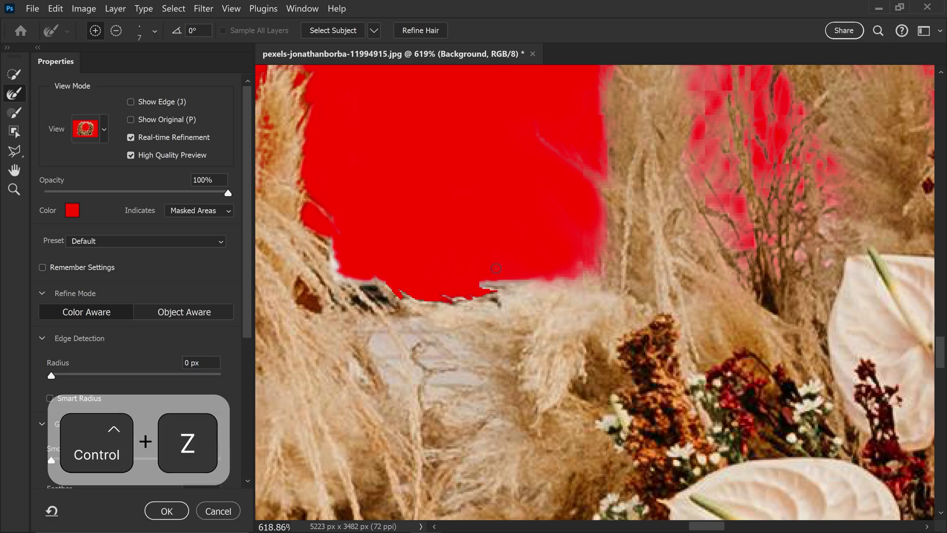
pyautogui.click(22, 113)
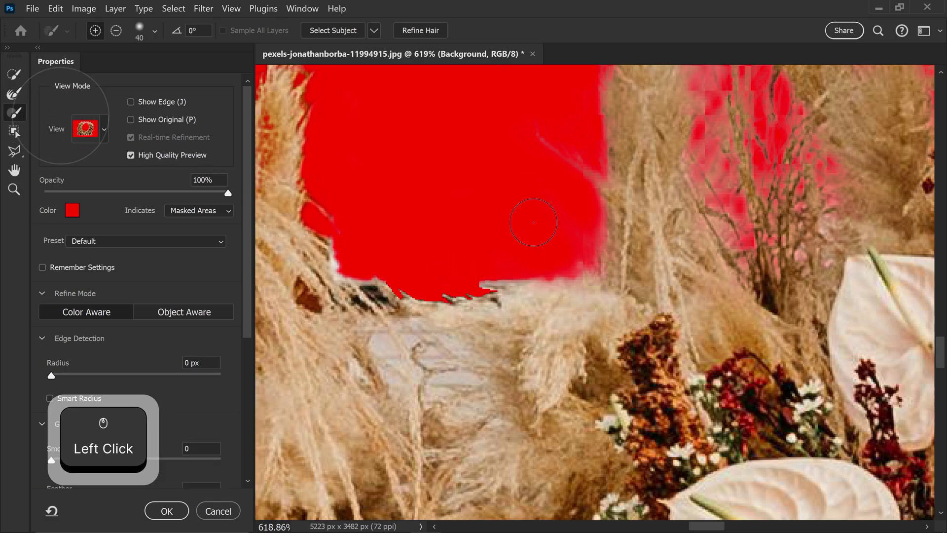
pyautogui.press('[')
pyautogui.press('[')
pyautogui.press('[')
pyautogui.press('[')
pyautogui.press('[')
pyautogui.press('[')
pyautogui.press('[')
pyautogui.keyDown('alt'); pyautogui.click(454, 295); pyautogui.keyUp('alt')
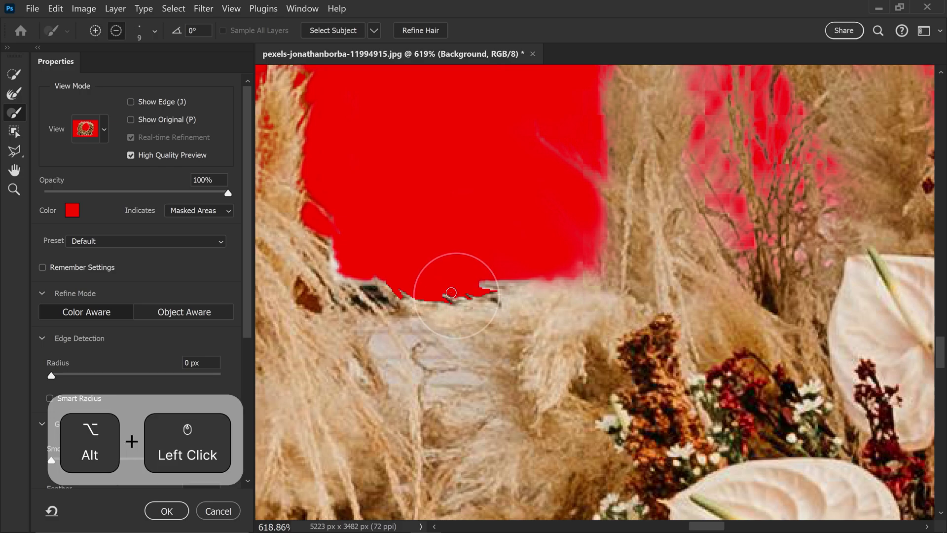
pyautogui.keyDown('alt'); pyautogui.click(464, 291); pyautogui.keyUp('alt')
pyautogui.press('alt')
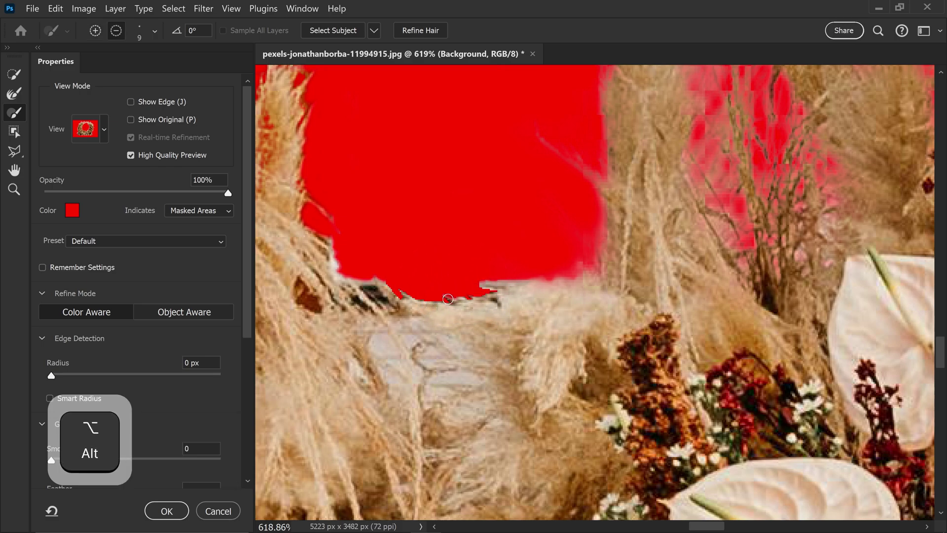
# Subtract the remaining jagged fringe along the opening's lower edge from the selection with a size 8 brush
pyautogui.press('[')
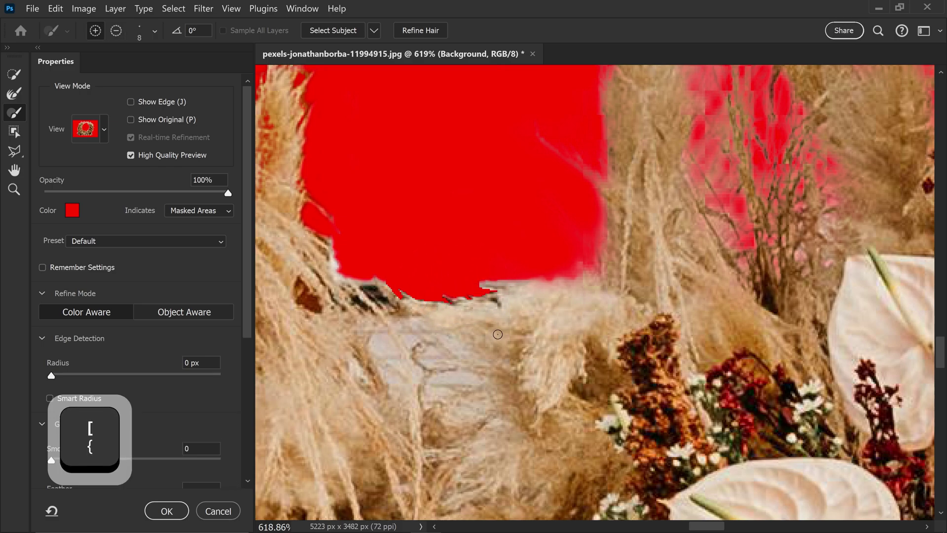
pyautogui.keyDown('alt'); pyautogui.click(445, 302); pyautogui.keyUp('alt')
pyautogui.keyDown('alt'); pyautogui.click(451, 295); pyautogui.keyUp('alt')
pyautogui.keyDown('alt'); pyautogui.click(419, 295); pyautogui.keyUp('alt')
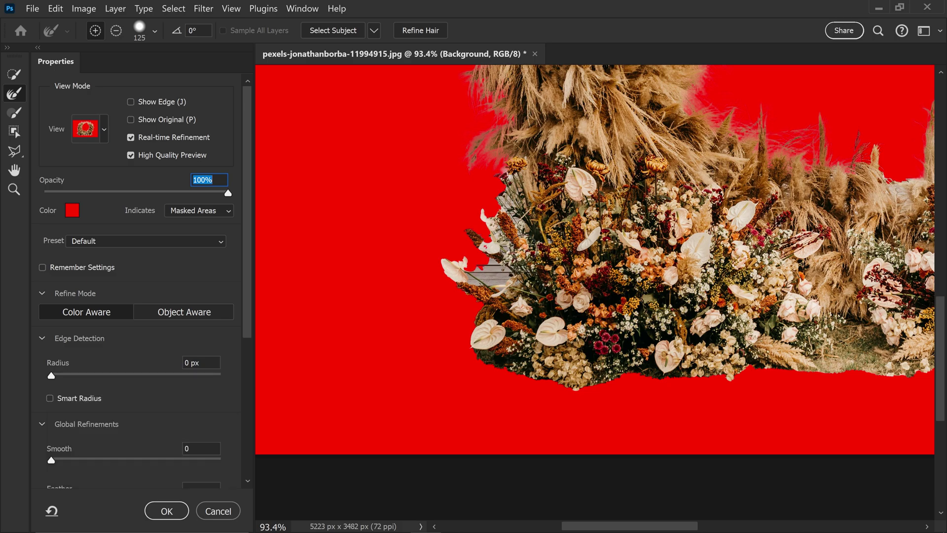
# Refine the edge over the wooden planks showing beside the leftmost white anthurium with a size 125 brush
pyautogui.click(495, 270)
pyautogui.moveTo(495, 274); pyautogui.dragTo(497, 270)
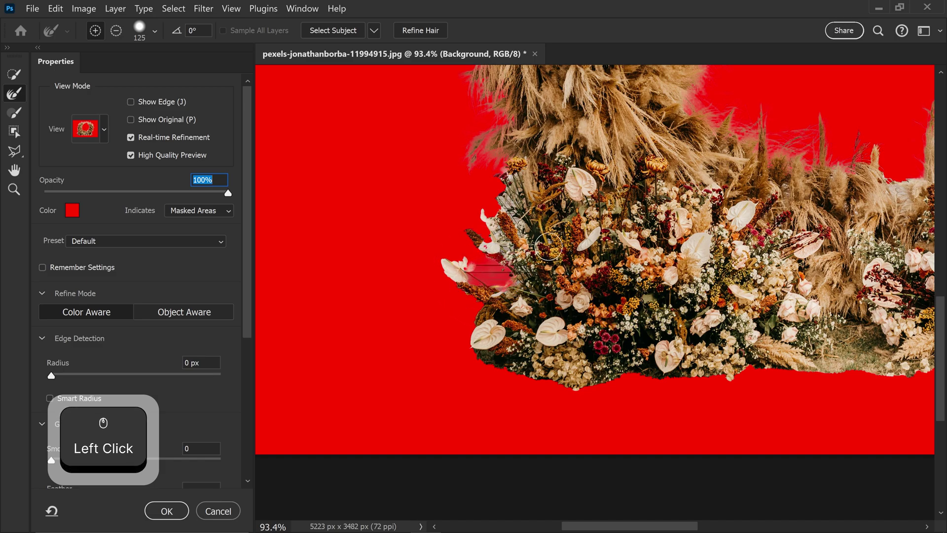
# Lasso the wooden planks above the leftmost anthurium's stem out of the selection and restore the flower's missing petal
pyautogui.press('alt')
pyautogui.scroll(8, 520, 272)
pyautogui.press('z')
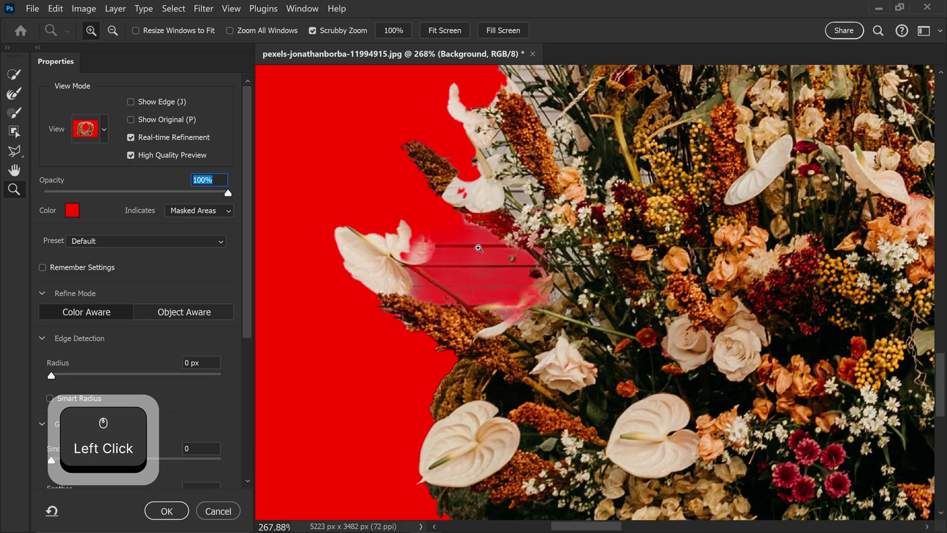
pyautogui.click(15, 152)
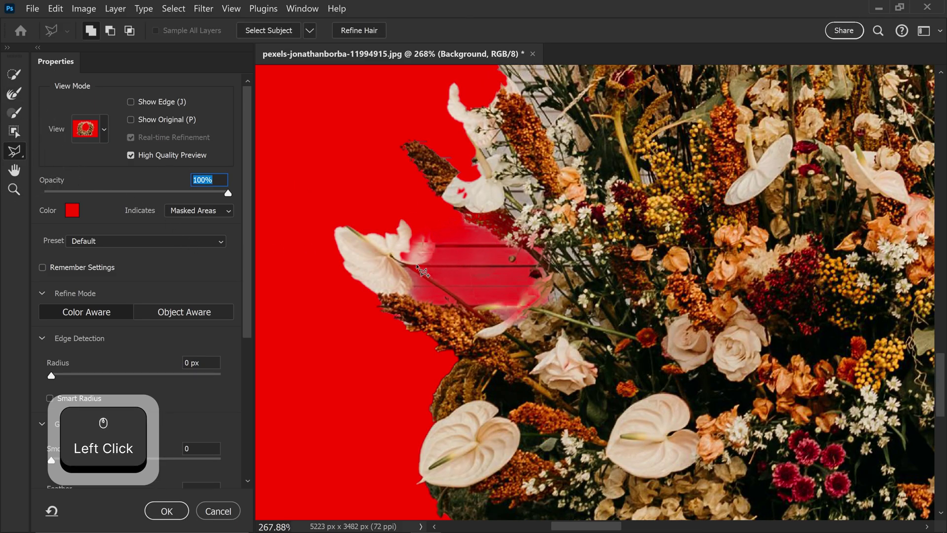
pyautogui.keyDown('alt'); pyautogui.click(434, 243); pyautogui.keyUp('alt')
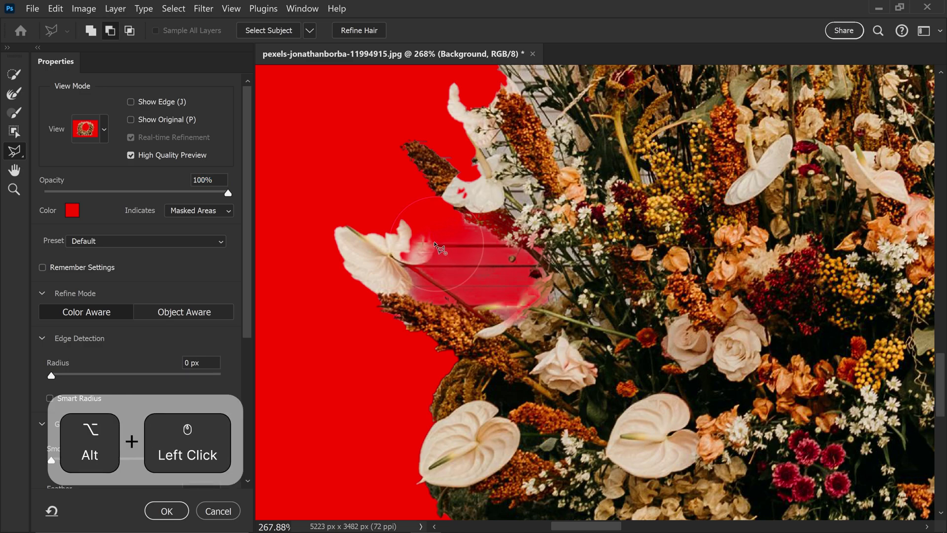
pyautogui.moveTo(432, 259)
pyautogui.mouseDown()
pyautogui.moveTo(415, 267)
pyautogui.moveTo(419, 296)
pyautogui.moveTo(523, 310)
pyautogui.moveTo(533, 232)
pyautogui.moveTo(511, 258)
pyautogui.moveTo(447, 246)
pyautogui.moveTo(382, 267)
pyautogui.moveTo(419, 274)
pyautogui.mouseUp()
pyautogui.click(417, 271)
# Add the leftmost anthurium's thin stem to the selection with the lasso and refine the edge around it
pyautogui.click(529, 344)
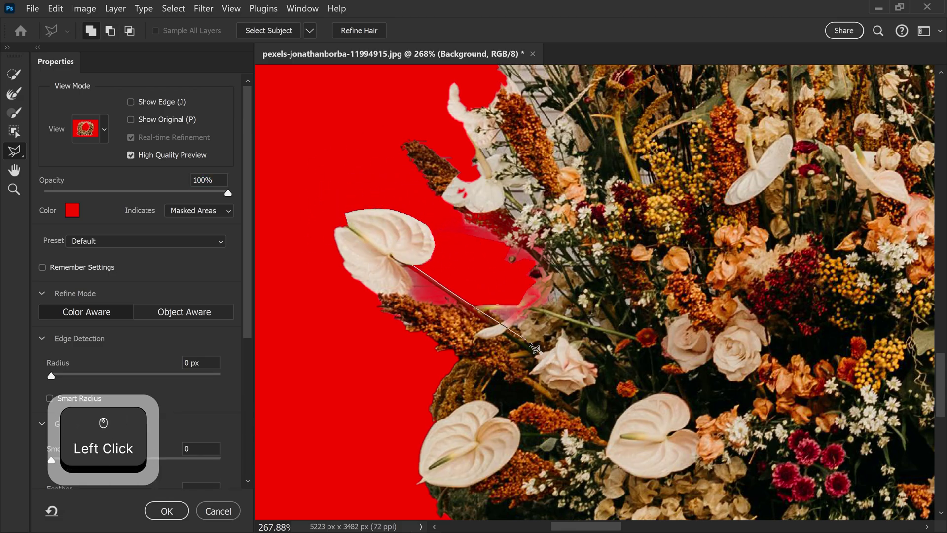
pyautogui.keyDown('ctrl'); pyautogui.click(417, 274); pyautogui.keyUp('ctrl')
pyautogui.moveTo(568, 334)
pyautogui.mouseDown()
pyautogui.moveTo(524, 334)
pyautogui.moveTo(543, 358)
pyautogui.mouseUp()
pyautogui.press('r')
pyautogui.moveTo(405, 246)
pyautogui.mouseDown()
pyautogui.moveTo(405, 213)
pyautogui.moveTo(457, 286)
pyautogui.moveTo(417, 324)
pyautogui.mouseUp()
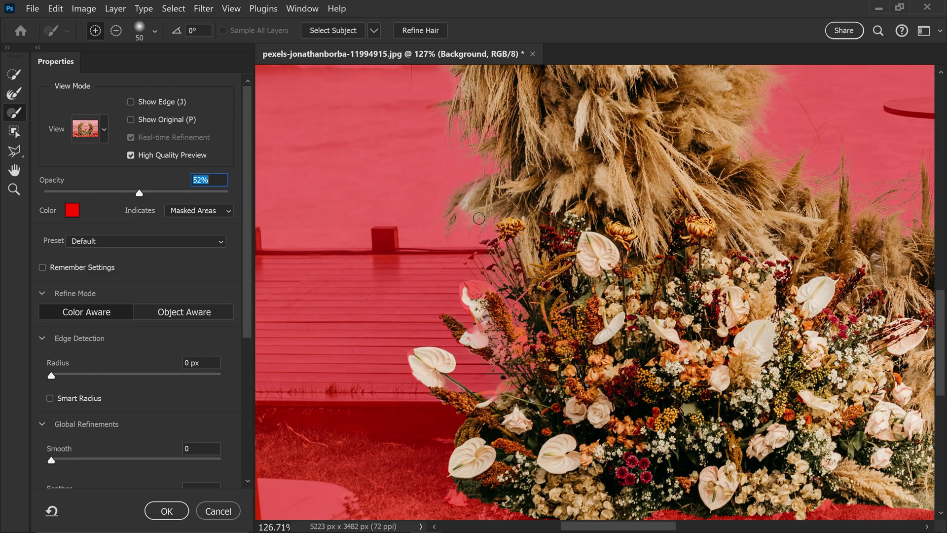
# Restore the pampas tips by brush and lasso the upper-left white anthuriums and brown plume back into the selection
pyautogui.click(472, 197)
pyautogui.press('z')
pyautogui.moveTo(489, 339); pyautogui.dragTo(538, 339)
pyautogui.press('l')
pyautogui.click(537, 301)
pyautogui.click(492, 304)
pyautogui.click(502, 364)
pyautogui.click(455, 319)
pyautogui.click(451, 289)
pyautogui.moveTo(451, 289); pyautogui.dragTo(460, 193)
pyautogui.click(352, 262)
pyautogui.click(339, 267)
pyautogui.keyDown('ctrl'); pyautogui.click(372, 279); pyautogui.keyUp('ctrl')
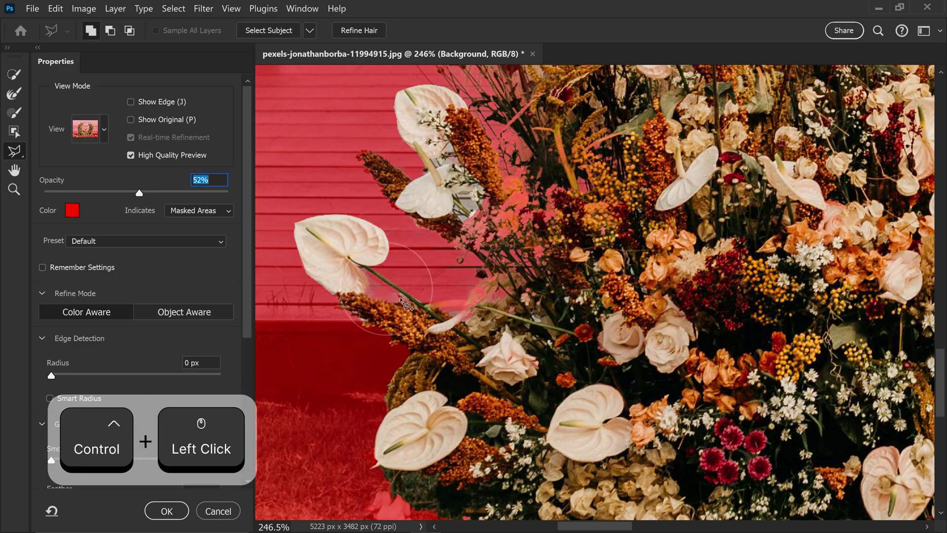
# Add the three small buds and their thin stems above the upper-left anthurium to the selection with the lasso
pyautogui.moveTo(372, 280); pyautogui.dragTo(355, 419)
pyautogui.click(368, 220)
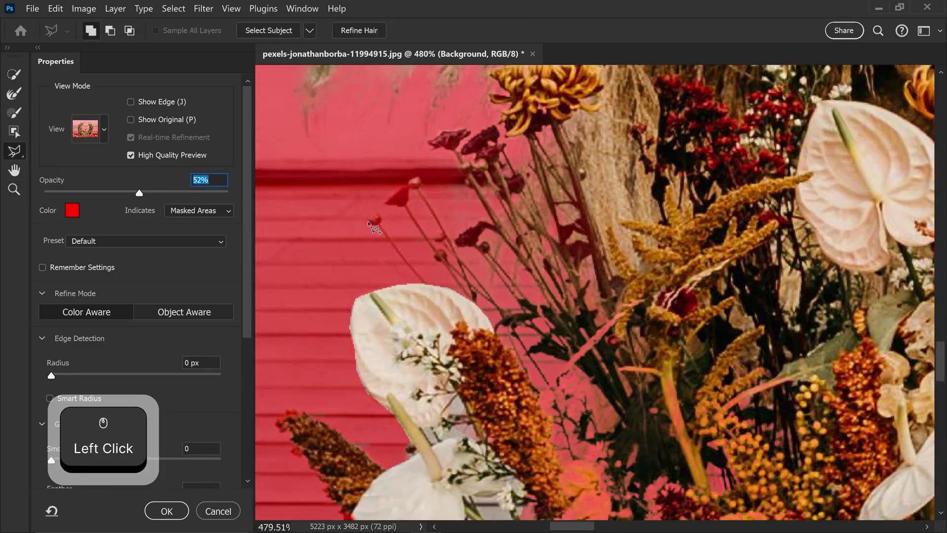
pyautogui.click(373, 215)
pyautogui.click(382, 213)
pyautogui.click(381, 225)
pyautogui.moveTo(399, 243)
pyautogui.mouseDown()
pyautogui.moveTo(415, 274)
pyautogui.moveTo(377, 226)
pyautogui.moveTo(434, 246)
pyautogui.moveTo(456, 268)
pyautogui.mouseUp()
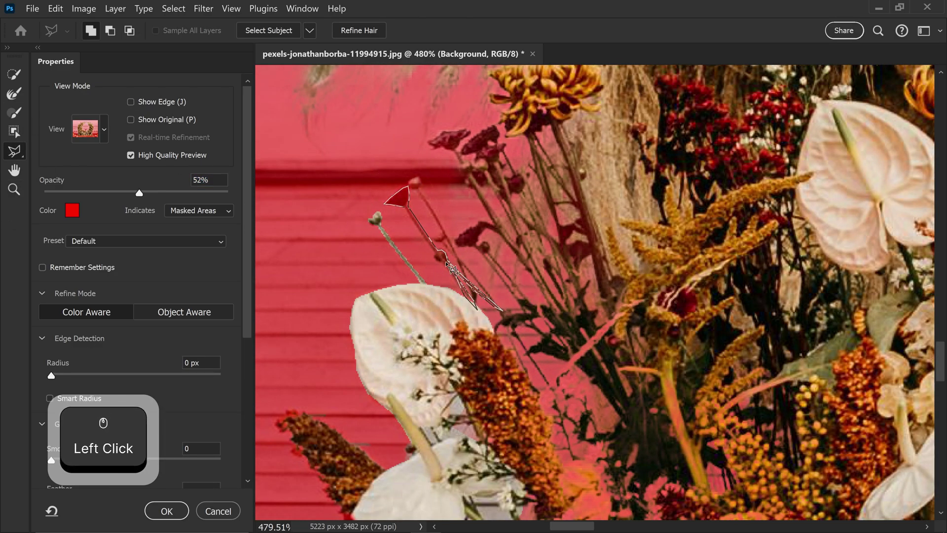
pyautogui.moveTo(414, 181); pyautogui.dragTo(471, 271)
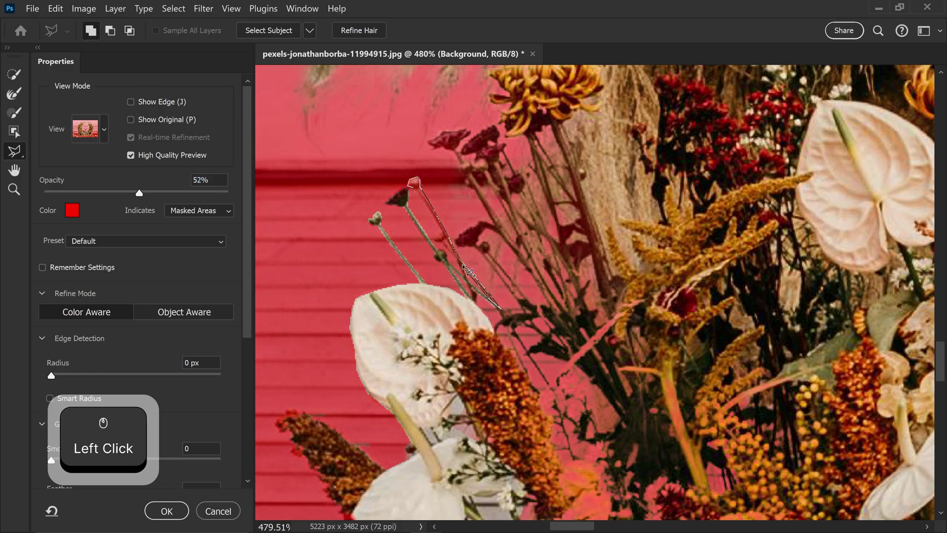
# Lasso the partly masked patch of blossoms beside the orange plume back into the selection
pyautogui.keyDown('ctrl'); pyautogui.click(423, 202); pyautogui.keyUp('ctrl')
pyautogui.moveTo(568, 395); pyautogui.dragTo(490, 129)
pyautogui.click(442, 335)
pyautogui.click(646, 237)
pyautogui.click(527, 176)
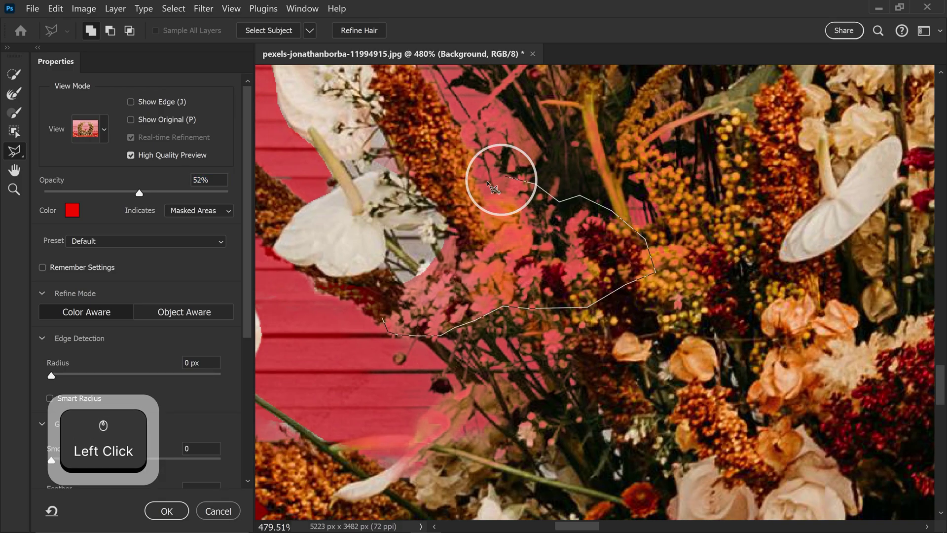
pyautogui.keyDown('ctrl'); pyautogui.click(486, 186); pyautogui.keyUp('ctrl')
# Outline the remaining partly masked patches of the left bouquet with the lasso to restore them
pyautogui.click(428, 304)
pyautogui.click(549, 296)
pyautogui.click(583, 327)
pyautogui.moveTo(511, 391); pyautogui.dragTo(466, 364)
pyautogui.hscroll(2, 466, 364)
pyautogui.click(483, 205)
pyautogui.click(539, 171)
pyautogui.click(616, 147)
pyautogui.moveTo(575, 287); pyautogui.dragTo(504, 291)
pyautogui.click(481, 210)
pyautogui.moveTo(467, 249)
pyautogui.mouseDown()
pyautogui.moveTo(408, 295)
pyautogui.moveTo(541, 188)
pyautogui.mouseUp()
# Check the mask in Black & White view and correct leftover areas of the left bouquet with the lasso
pyautogui.press('k')
pyautogui.press('v')
pyautogui.click(460, 276)
pyautogui.keyDown('alt'); pyautogui.click(508, 277); pyautogui.keyUp('alt')
pyautogui.click(489, 287)
pyautogui.moveTo(489, 288); pyautogui.dragTo(434, 296)
# Refine the edge around the hanging pampas strands and right bouquet with a size 70 brush, and show the mask in Black & White
pyautogui.moveTo(789, 96); pyautogui.dragTo(725, 324)
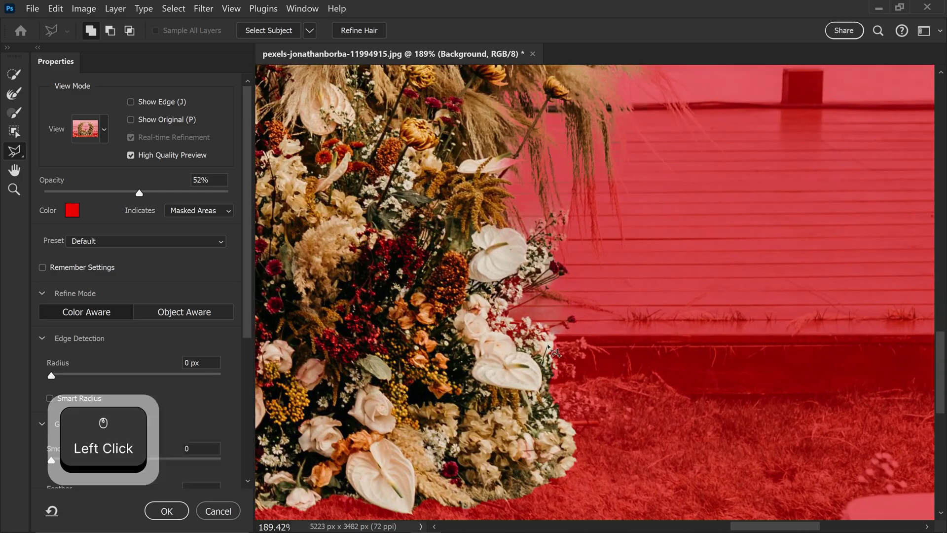
pyautogui.press('r')
pyautogui.press('k')
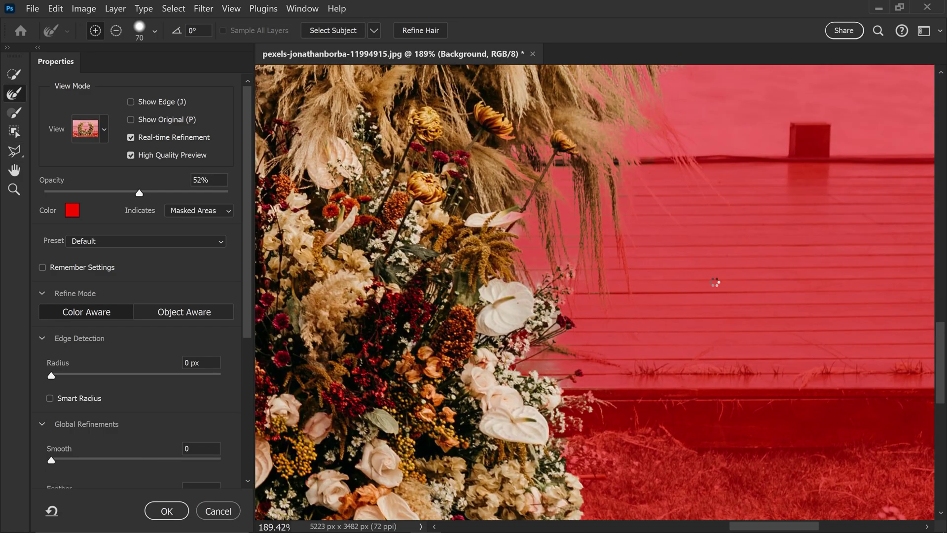
pyautogui.press('k')
# Lasso away the stray plank lines on the outer side of the right bouquet's hanging pampas strands
pyautogui.click(24, 119)
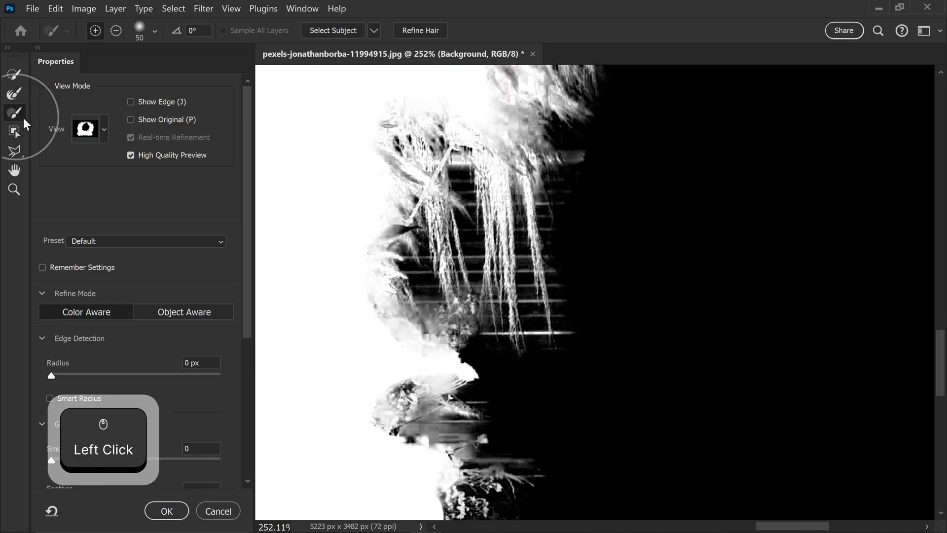
pyautogui.click(14, 150)
pyautogui.click(547, 210)
pyautogui.click(553, 340)
pyautogui.click(600, 373)
pyautogui.click(642, 360)
pyautogui.click(676, 232)
pyautogui.click(562, 145)
# Subtract the plank lines between the two outermost hanging pampas strands with the lasso
pyautogui.moveTo(582, 241); pyautogui.dragTo(626, 209)
pyautogui.keyDown('alt'); pyautogui.click(581, 318); pyautogui.keyUp('alt')
pyautogui.click(593, 344)
pyautogui.click(600, 328)
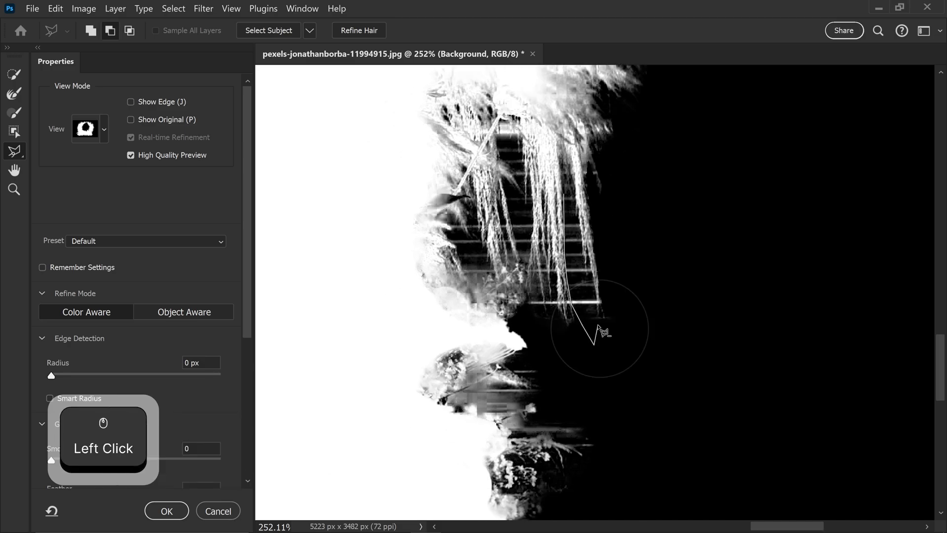
pyautogui.doubleClick(561, 169)
# Subtract the grey background gap between the right bouquet and the inner hanging strands with the lasso
pyautogui.moveTo(612, 327)
pyautogui.mouseDown()
pyautogui.moveTo(635, 321)
pyautogui.moveTo(610, 344)
pyautogui.mouseUp()
pyautogui.keyDown('alt'); pyautogui.click(468, 224); pyautogui.keyUp('alt')
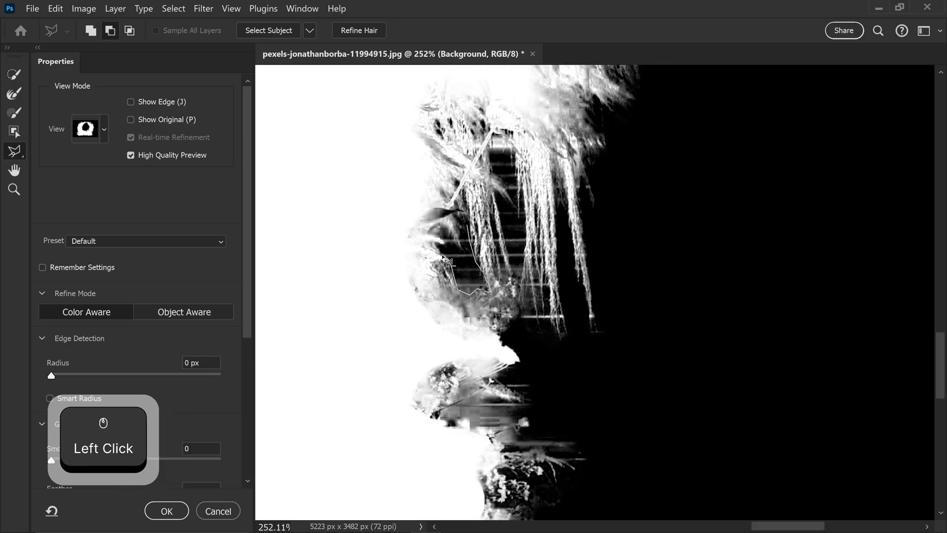
pyautogui.click(467, 225)
pyautogui.moveTo(467, 225); pyautogui.dragTo(439, 243)
pyautogui.click(464, 171)
pyautogui.click(487, 171)
pyautogui.doubleClick(488, 222)
# Lasso the narrow leftover gaps among the inner hanging strands out of the selection
pyautogui.keyDown('alt'); pyautogui.click(471, 216); pyautogui.keyUp('alt')
pyautogui.click(484, 296)
pyautogui.doubleClick(486, 231)
pyautogui.keyDown('alt'); pyautogui.click(504, 287); pyautogui.keyUp('alt')
pyautogui.moveTo(504, 286); pyautogui.dragTo(486, 231)
pyautogui.click(495, 293)
# Return to the Overlay view and touch up the mask with the Brush tool
pyautogui.scroll(-8, 496, 296)
pyautogui.moveTo(604, 116); pyautogui.dragTo(647, 265)
pyautogui.press('v')
pyautogui.press('b')
pyautogui.moveTo(349, 232); pyautogui.dragTo(524, 326)
pyautogui.moveTo(512, 172); pyautogui.dragTo(517, 122)
# Outline another faulty area of the mask with the Polygonal Lasso to correct it
pyautogui.scroll(7, 517, 122)
pyautogui.click(14, 151)
pyautogui.click(422, 152)
pyautogui.click(425, 188)
pyautogui.click(437, 170)
pyautogui.click(439, 227)
pyautogui.click(450, 237)
pyautogui.click(480, 229)
pyautogui.click(475, 205)
pyautogui.click(456, 104)
pyautogui.click(422, 152)
# Subtract a small leftover background spot from the selection with the lasso
pyautogui.keyDown('alt'); pyautogui.click(472, 267); pyautogui.keyUp('alt')
pyautogui.click(455, 261)
pyautogui.click(469, 253)
pyautogui.keyDown('alt'); pyautogui.click(466, 243); pyautogui.keyUp('alt')
pyautogui.keyDown('ctrl'); pyautogui.click(447, 249); pyautogui.keyUp('ctrl')
# Raise the red overlay's opacity to 100% over the whole image
pyautogui.scroll(-14, 478, 216)
pyautogui.moveTo(439, 306); pyautogui.dragTo(612, 202)
pyautogui.scroll(-1, 539, 273)
pyautogui.moveTo(472, 321); pyautogui.dragTo(495, 285)
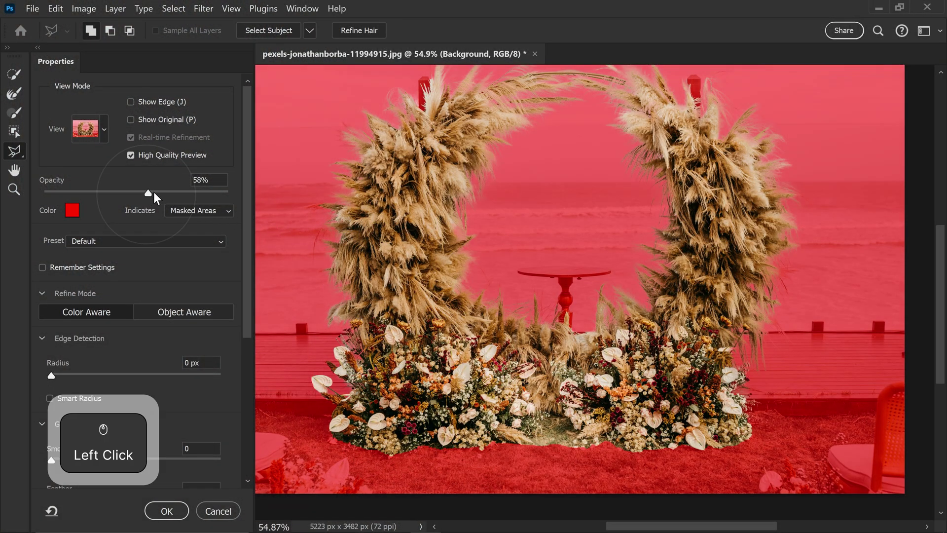
pyautogui.moveTo(150, 191); pyautogui.dragTo(229, 190)
# Try the Decontaminate Colors output option at 100% and switch it back off
pyautogui.moveTo(243, 157); pyautogui.dragTo(220, 324)
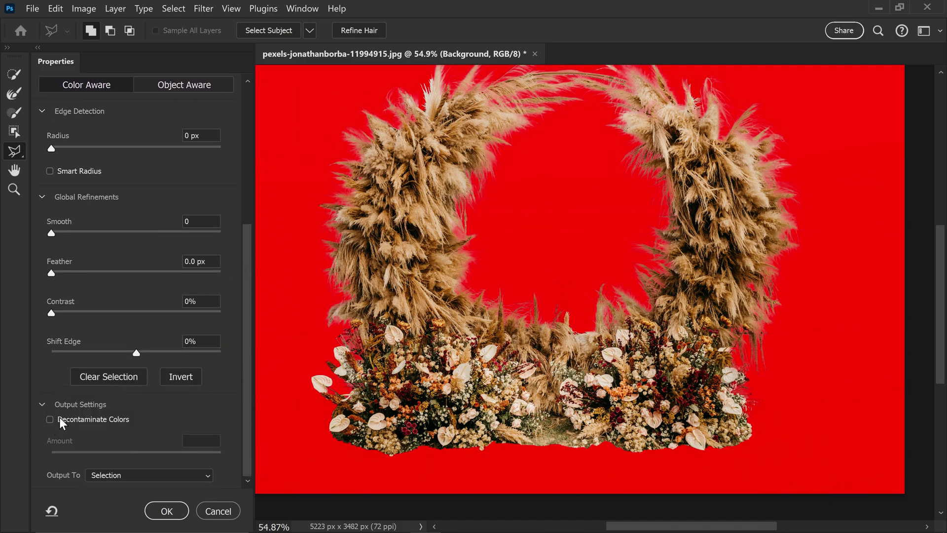
pyautogui.click(49, 419)
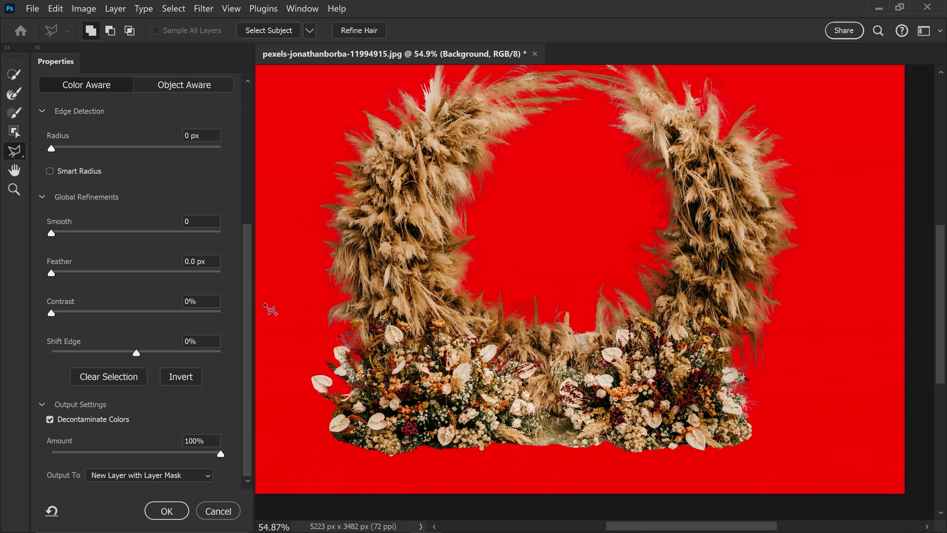
pyautogui.click(49, 419)
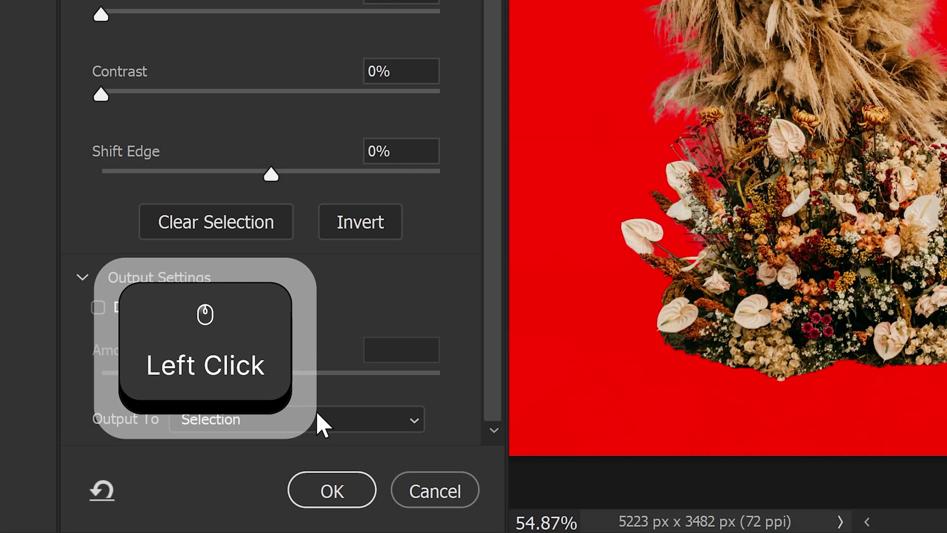
# Output the refined selection as New Layer with Layer Mask
pyautogui.click(318, 419)
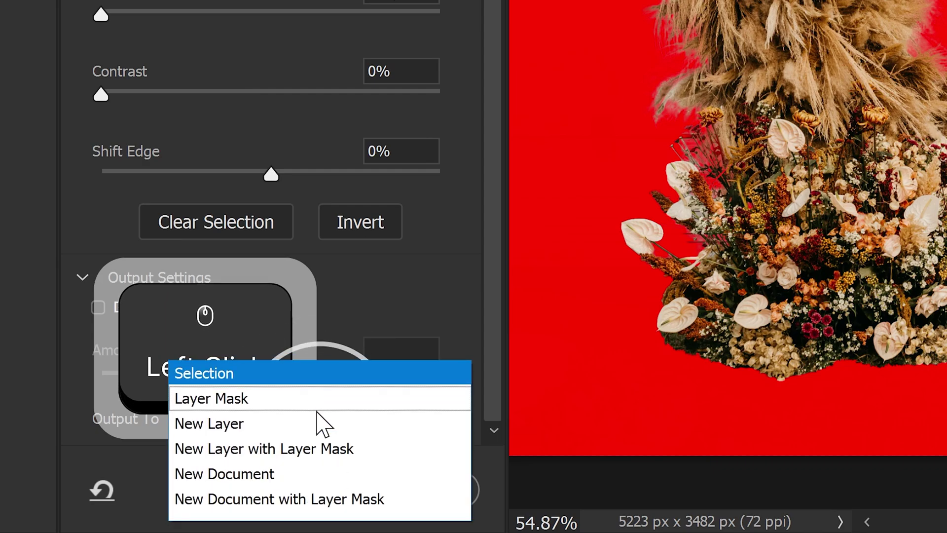
pyautogui.click(220, 450)
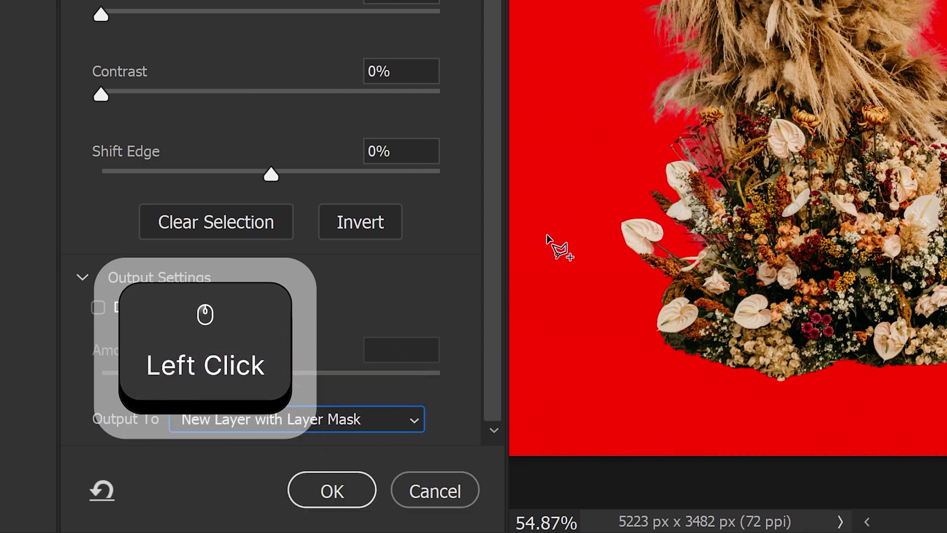
pyautogui.click(333, 491)
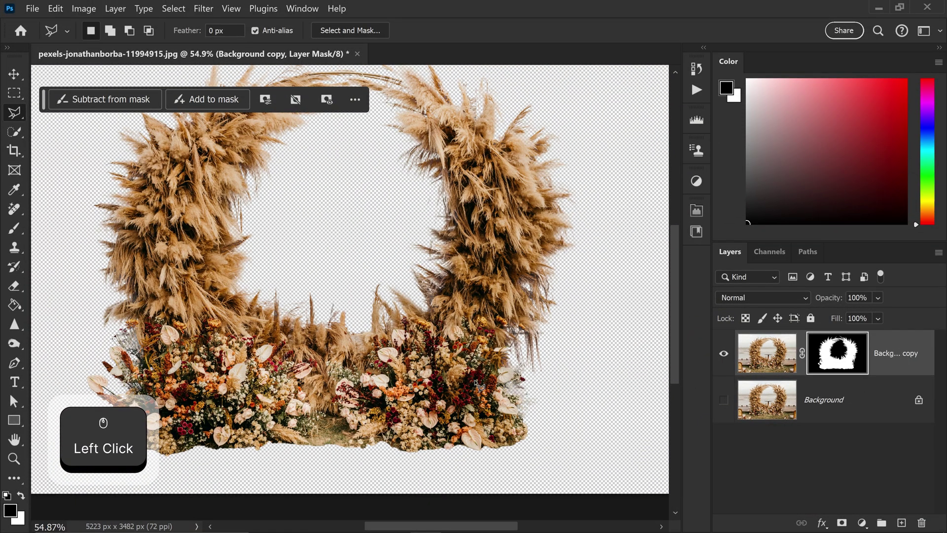
# Display the Background copy layer's mask on its own in the canvas
pyautogui.click(13, 75)
pyautogui.scroll(-1, 446, 202)
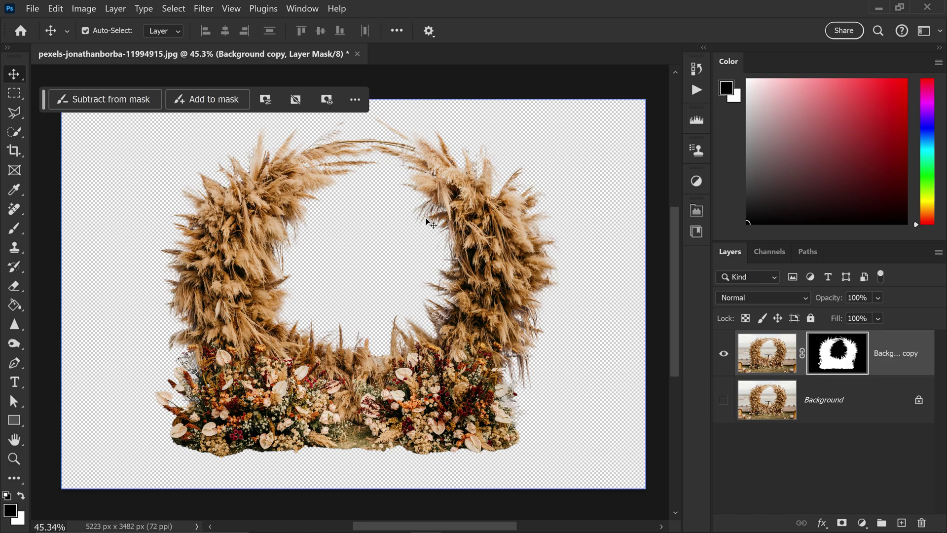
pyautogui.press('alt')
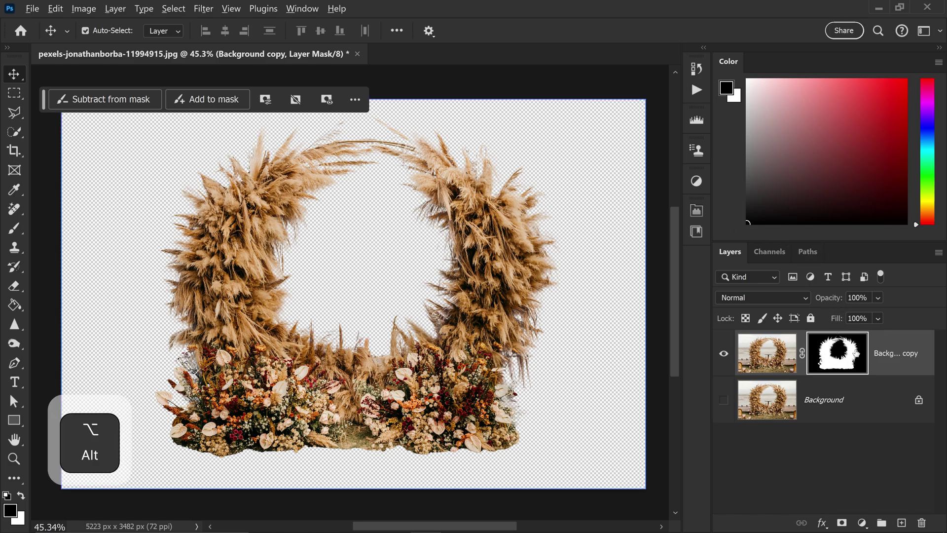
pyautogui.keyDown('alt'); pyautogui.click(846, 353); pyautogui.keyUp('alt')
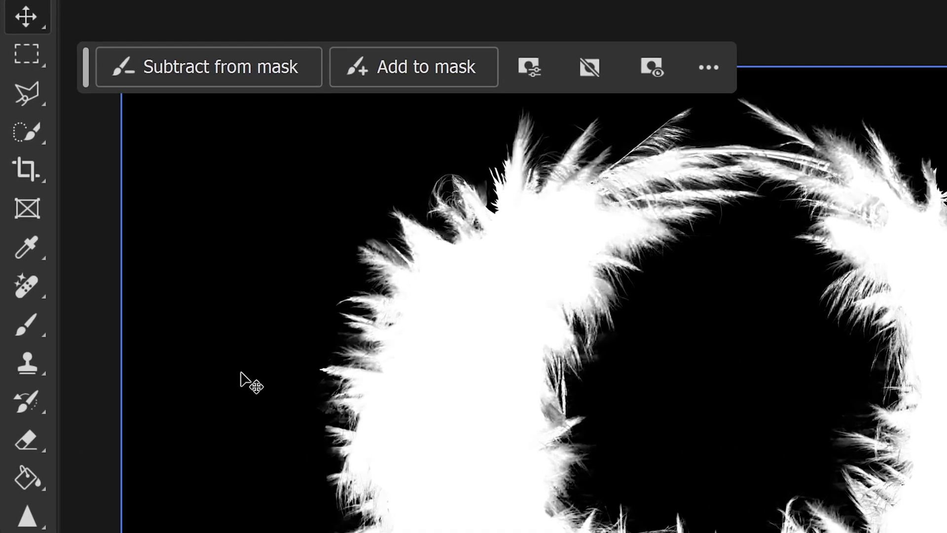
# Set the Brush tool's blending mode to Overlay for painting on the Background copy layer's mask
pyautogui.click(27, 325)
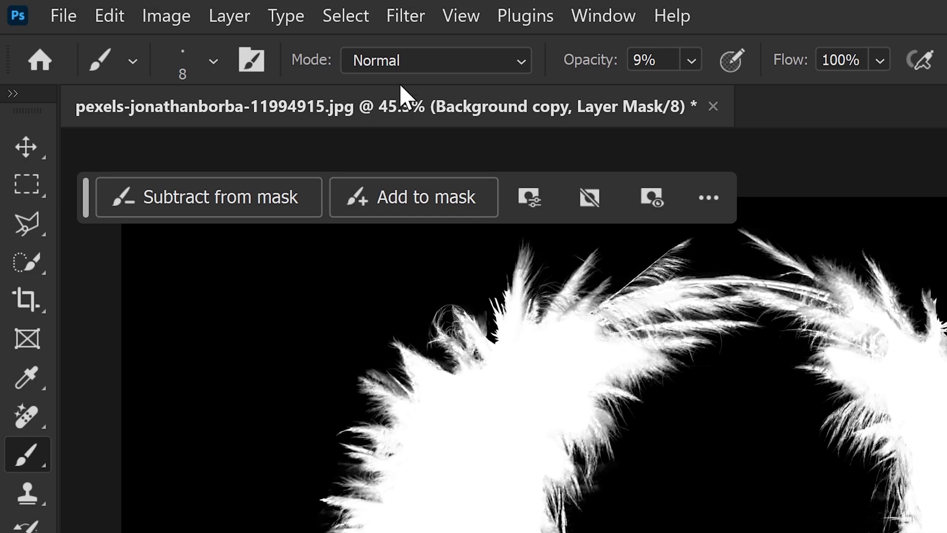
pyautogui.click(403, 60)
pyautogui.click(415, 513)
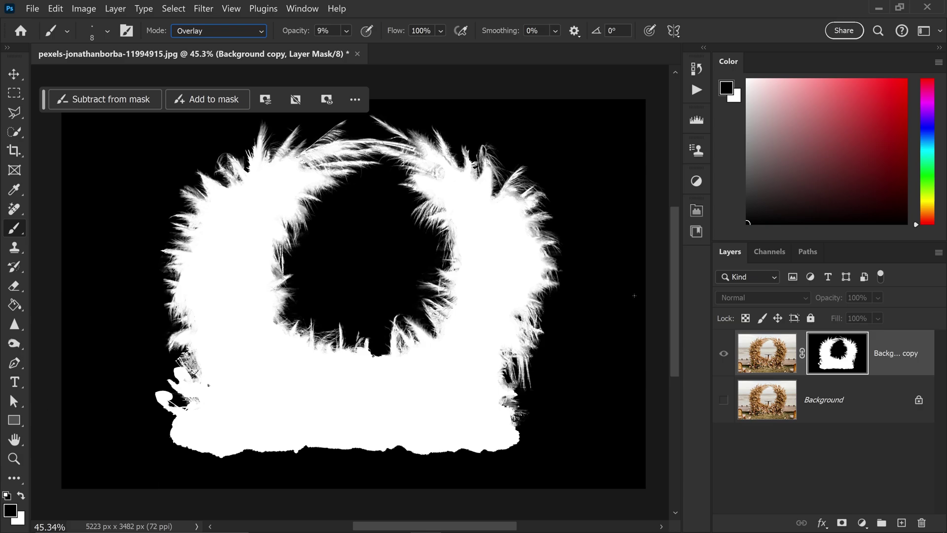
# Set the soft round brush to 84 px in size and 40% opacity
pyautogui.press(']')
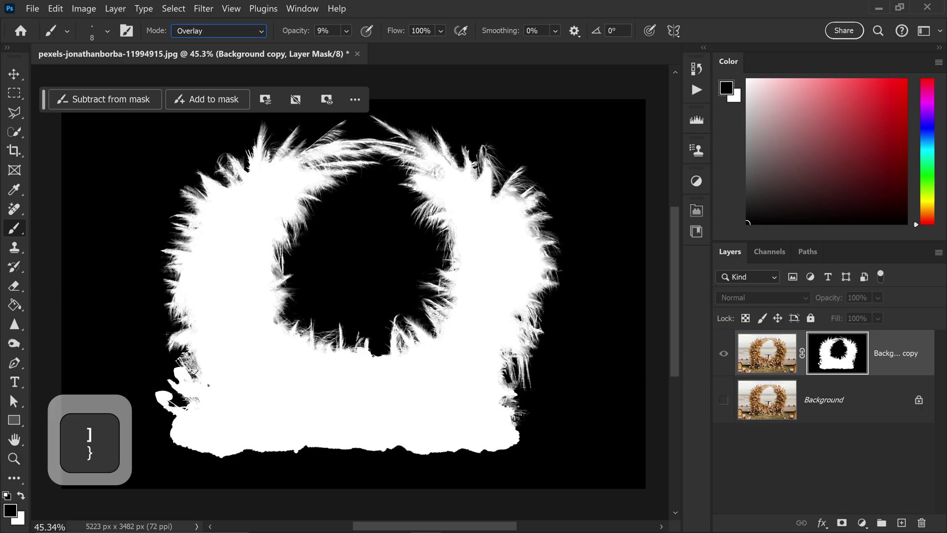
pyautogui.click(347, 31)
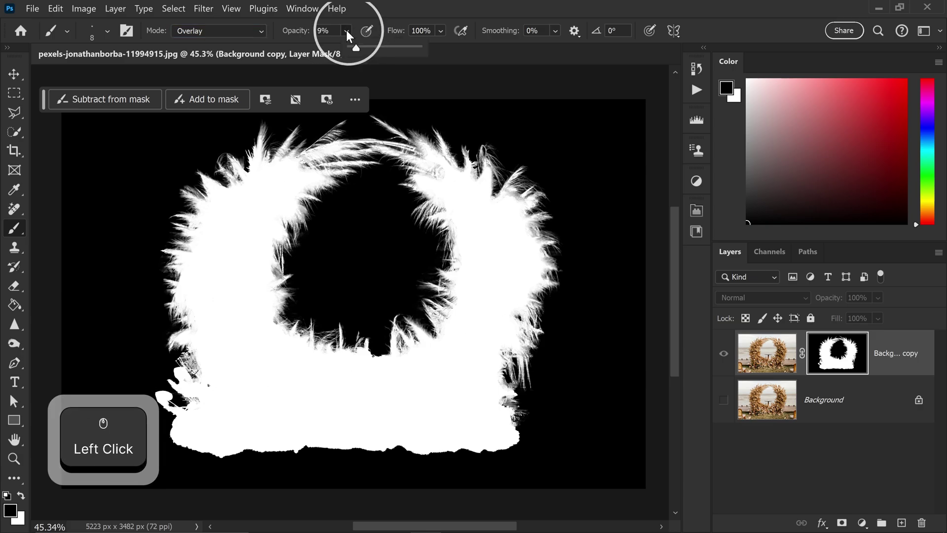
pyautogui.click(107, 30)
pyautogui.moveTo(84, 73); pyautogui.dragTo(123, 77)
pyautogui.click(378, 10)
pyautogui.click(107, 31)
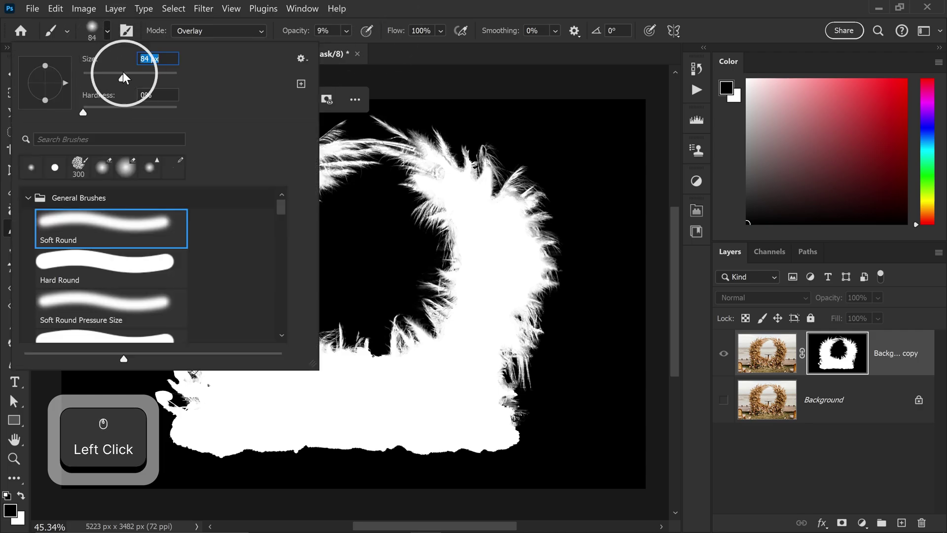
pyautogui.click(363, 10)
pyautogui.click(346, 31)
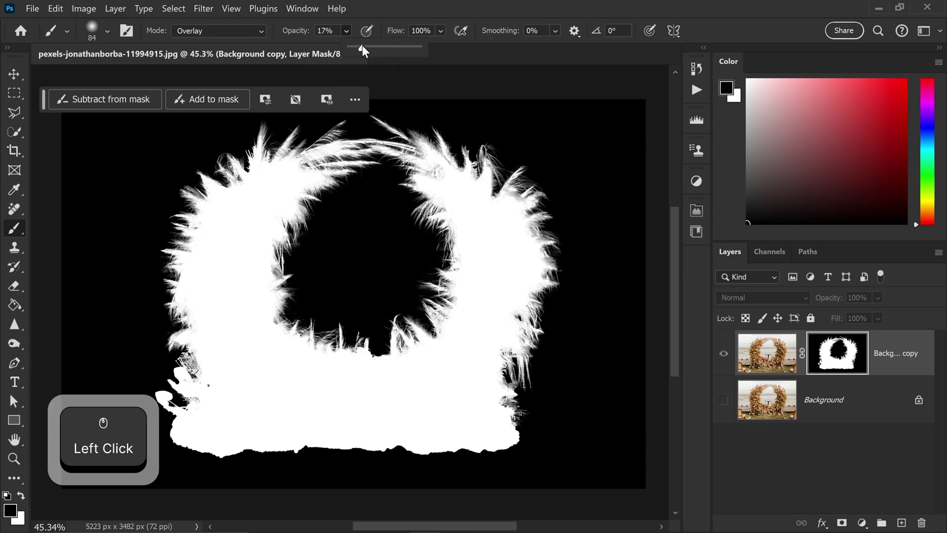
pyautogui.moveTo(354, 46); pyautogui.dragTo(371, 51)
pyautogui.click(413, 14)
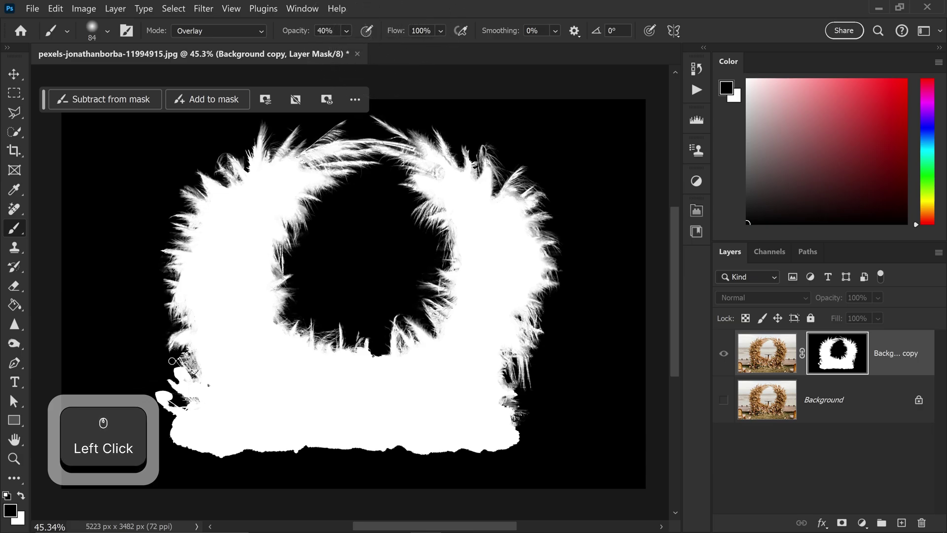
# Paint white with a 200 px brush over the gray patches along the arch's inner and outer edges in the mask
pyautogui.press('x')
pyautogui.press(']')
pyautogui.press(']')
pyautogui.press(']')
pyautogui.press(']')
pyautogui.press(']')
pyautogui.press(']')
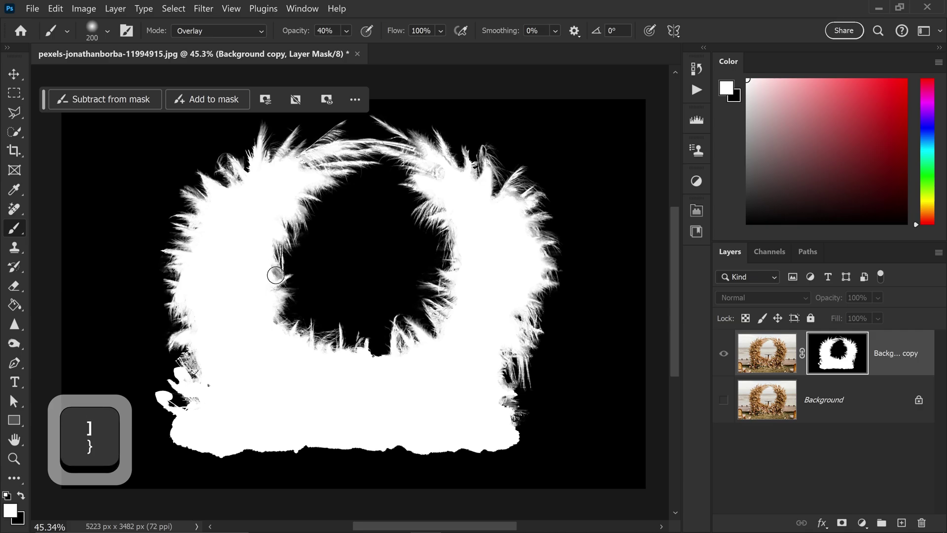
pyautogui.click(281, 274)
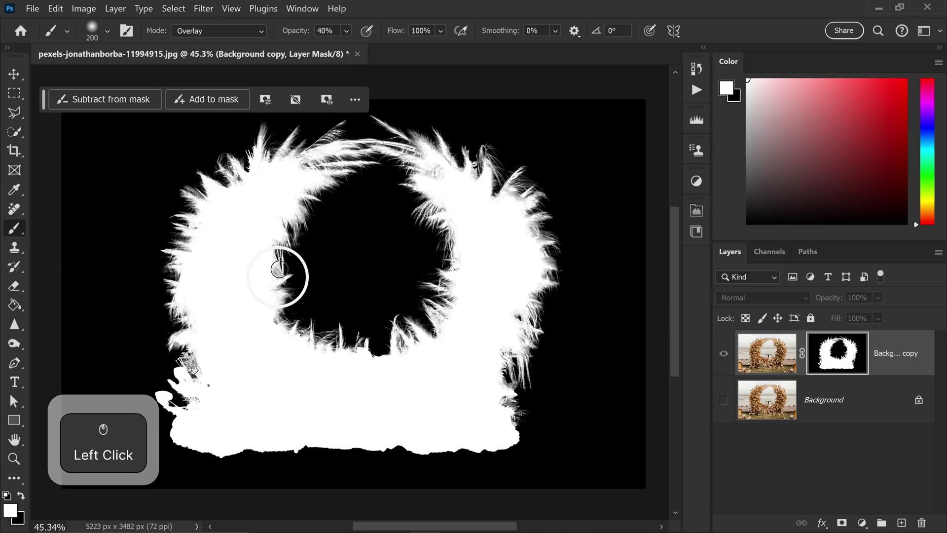
pyautogui.moveTo(278, 277)
pyautogui.mouseDown()
pyautogui.moveTo(305, 229)
pyautogui.moveTo(298, 212)
pyautogui.moveTo(309, 203)
pyautogui.moveTo(294, 213)
pyautogui.moveTo(313, 189)
pyautogui.moveTo(284, 203)
pyautogui.moveTo(299, 190)
pyautogui.moveTo(277, 230)
pyautogui.moveTo(276, 307)
pyautogui.moveTo(265, 328)
pyautogui.moveTo(298, 336)
pyautogui.moveTo(279, 327)
pyautogui.mouseUp()
pyautogui.click(456, 240)
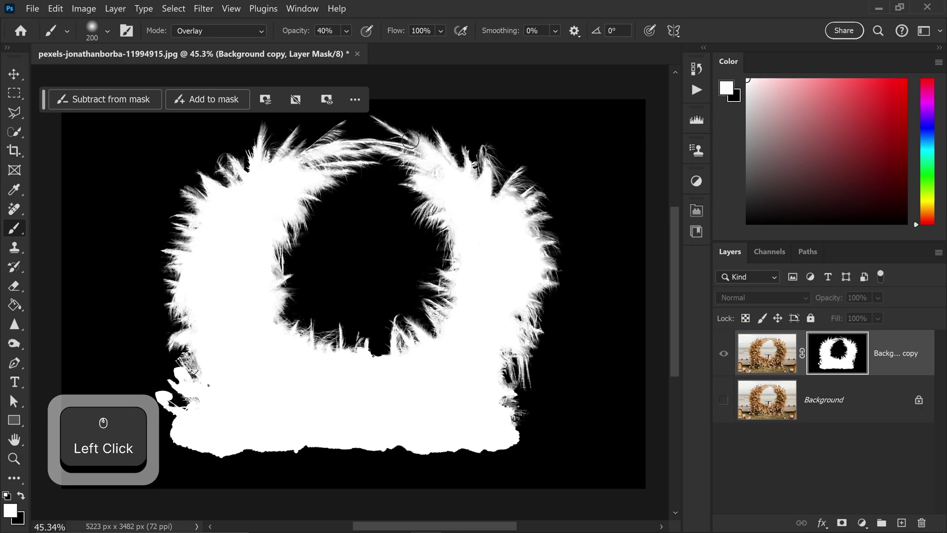
pyautogui.moveTo(536, 218)
pyautogui.mouseDown()
pyautogui.moveTo(548, 268)
pyautogui.moveTo(502, 312)
pyautogui.moveTo(525, 365)
pyautogui.moveTo(487, 399)
pyautogui.mouseUp()
pyautogui.moveTo(208, 256)
pyautogui.mouseDown()
pyautogui.moveTo(203, 224)
pyautogui.moveTo(261, 154)
pyautogui.mouseUp()
pyautogui.click(292, 149)
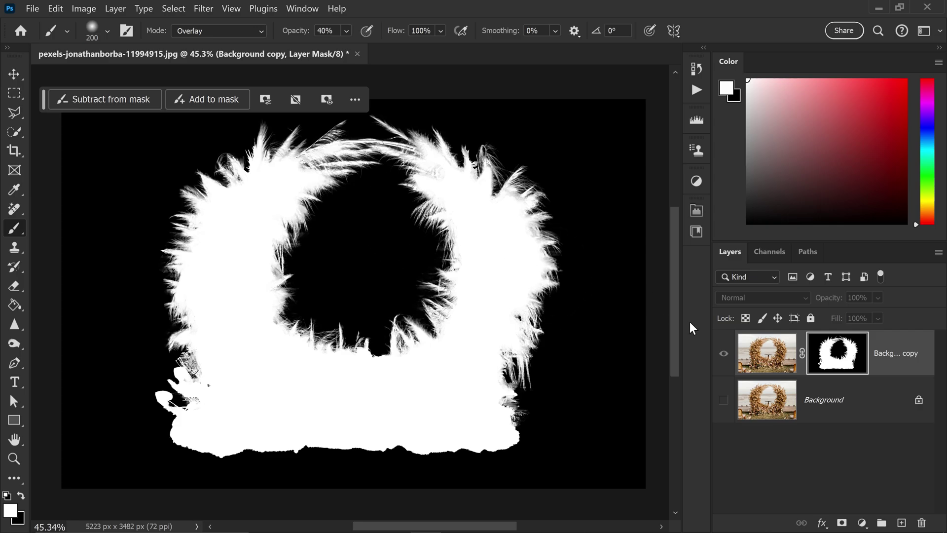
# Return to the normal image view and add a red Solid Color fill layer directly below the Background copy layer
pyautogui.press('alt')
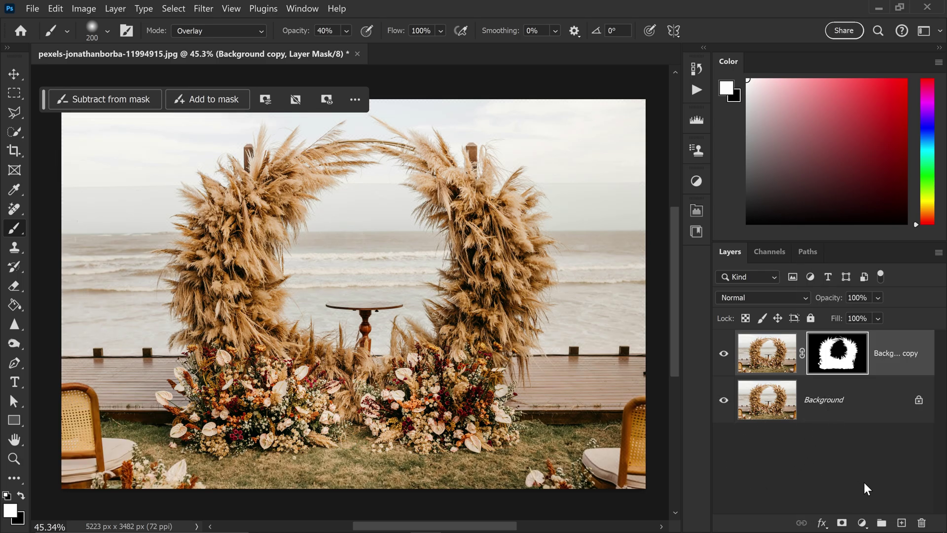
pyautogui.click(863, 524)
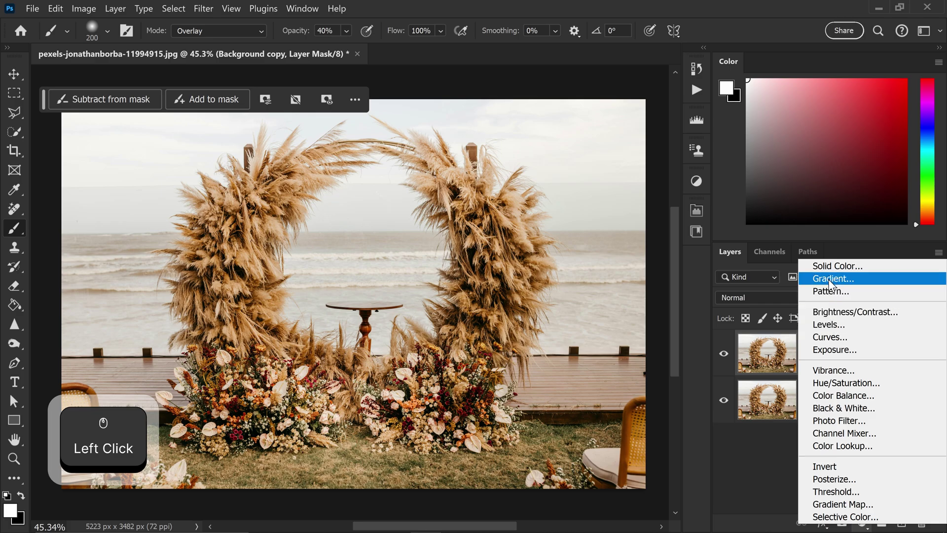
pyautogui.click(829, 267)
pyautogui.moveTo(713, 302); pyautogui.dragTo(828, 212)
pyautogui.click(872, 245)
pyautogui.moveTo(897, 362); pyautogui.dragTo(897, 377)
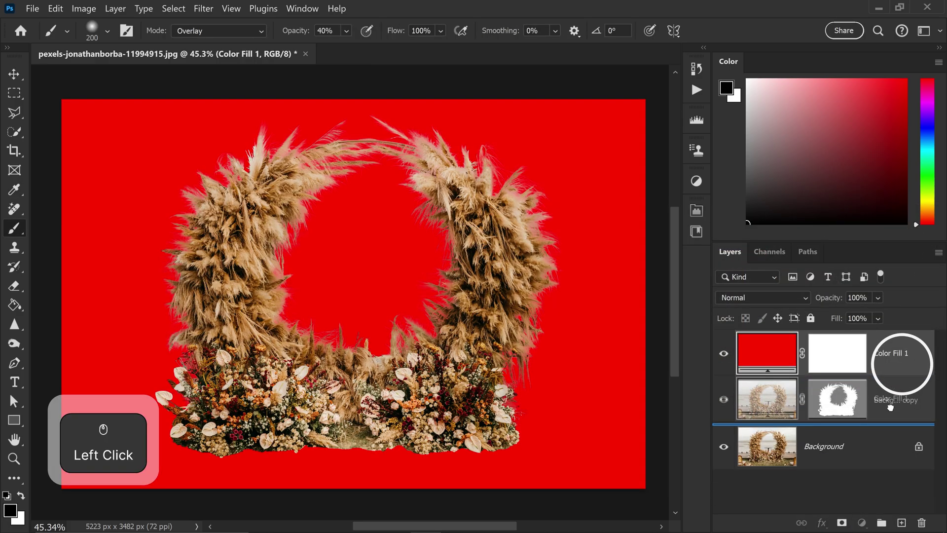
# Lower the red fill layer's opacity to 50%
pyautogui.press('5')
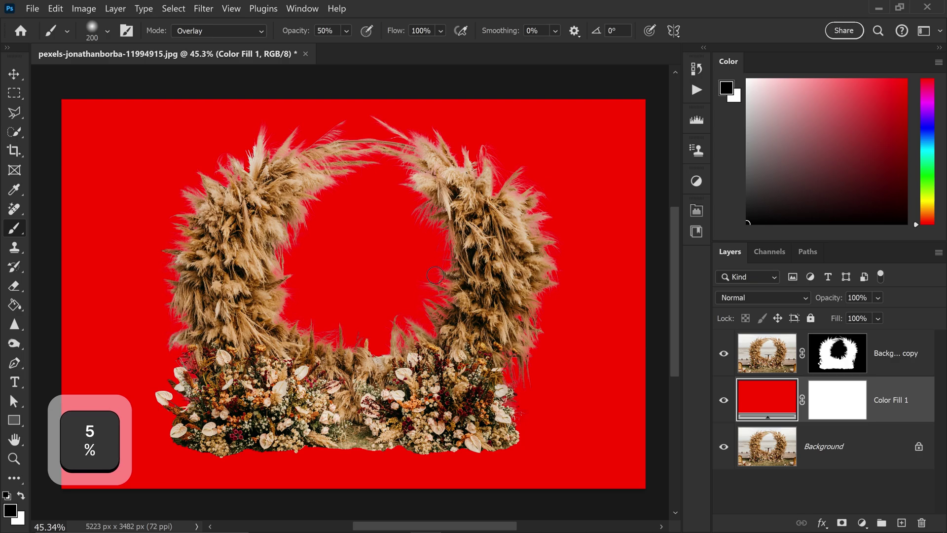
pyautogui.click(878, 297)
pyautogui.moveTo(876, 311); pyautogui.dragTo(895, 312)
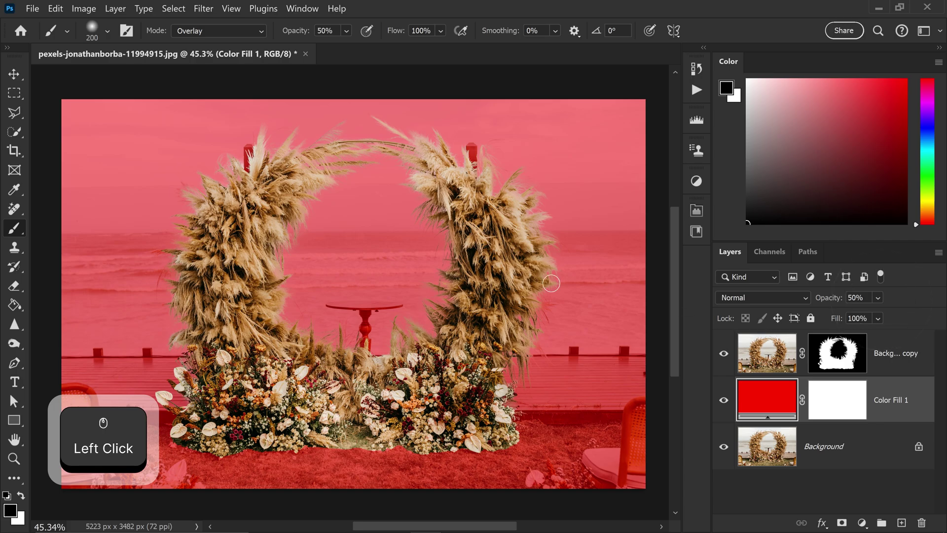
# Examine the arch's left outer edge up close against the red fill for pampas plumes hidden by the mask
pyautogui.click(13, 74)
pyautogui.click(373, 397)
pyautogui.moveTo(269, 354); pyautogui.dragTo(414, 335)
pyautogui.scroll(6, 424, 201)
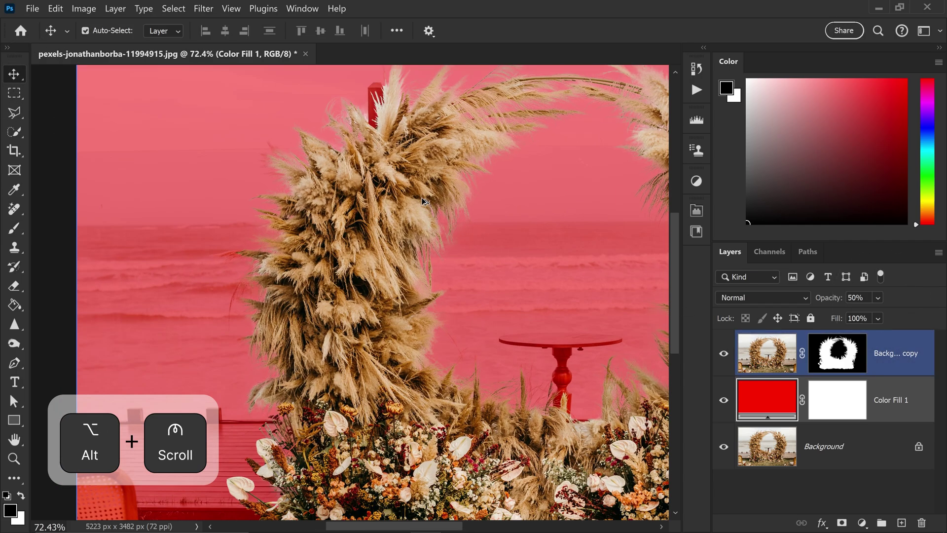
pyautogui.moveTo(508, 351); pyautogui.dragTo(560, 207)
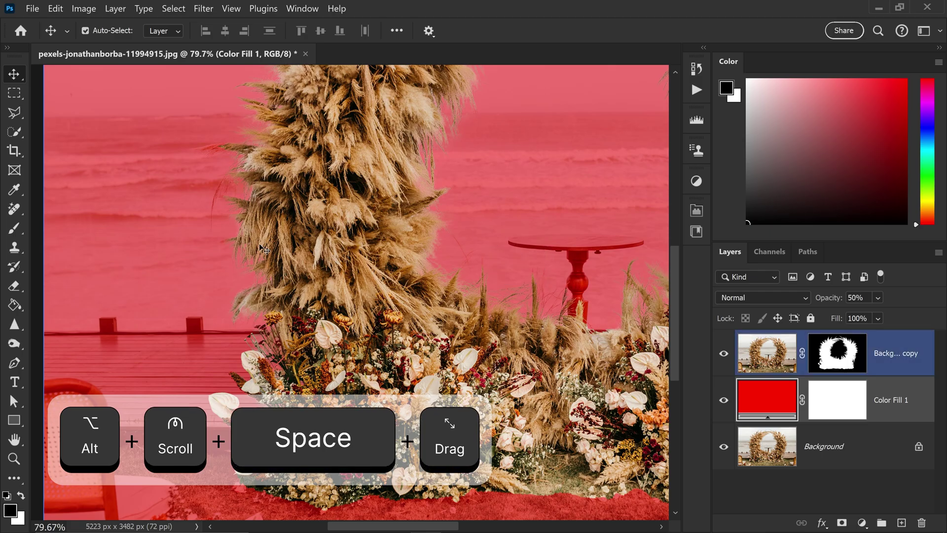
pyautogui.scroll(4, 202, 216)
pyautogui.moveTo(244, 181); pyautogui.dragTo(368, 245)
pyautogui.scroll(12, 325, 214)
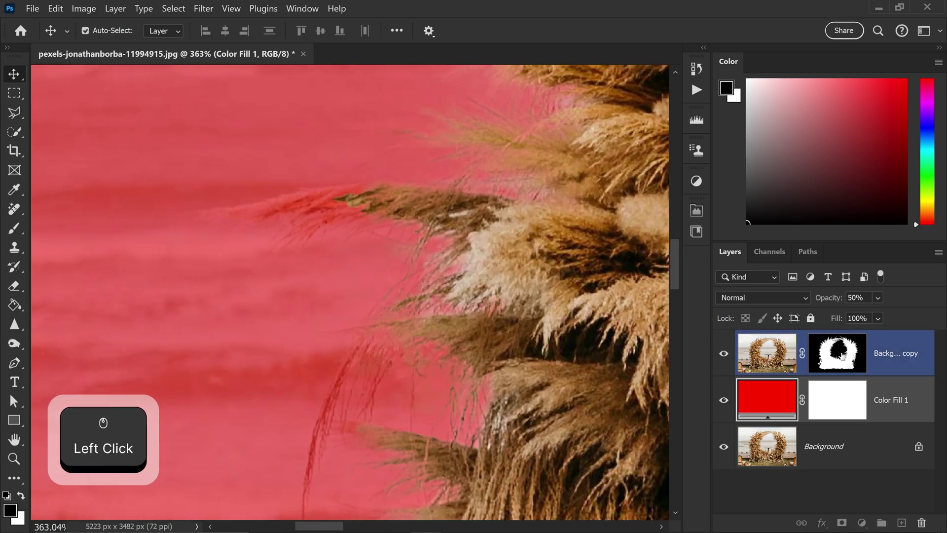
# Target the Background copy layer's mask and set the Brush tool to Normal mode at 16% opacity
pyautogui.click(833, 354)
pyautogui.click(285, 191)
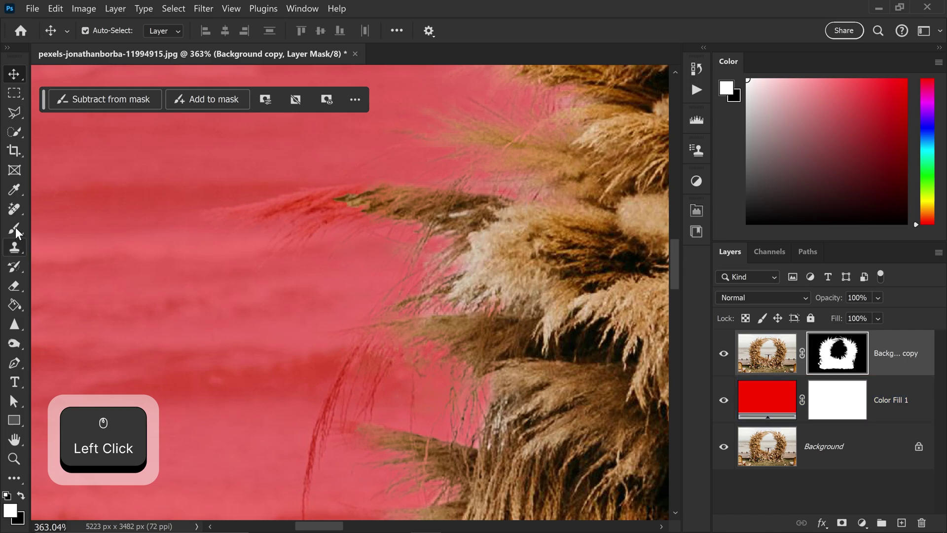
pyautogui.click(14, 228)
pyautogui.click(232, 30)
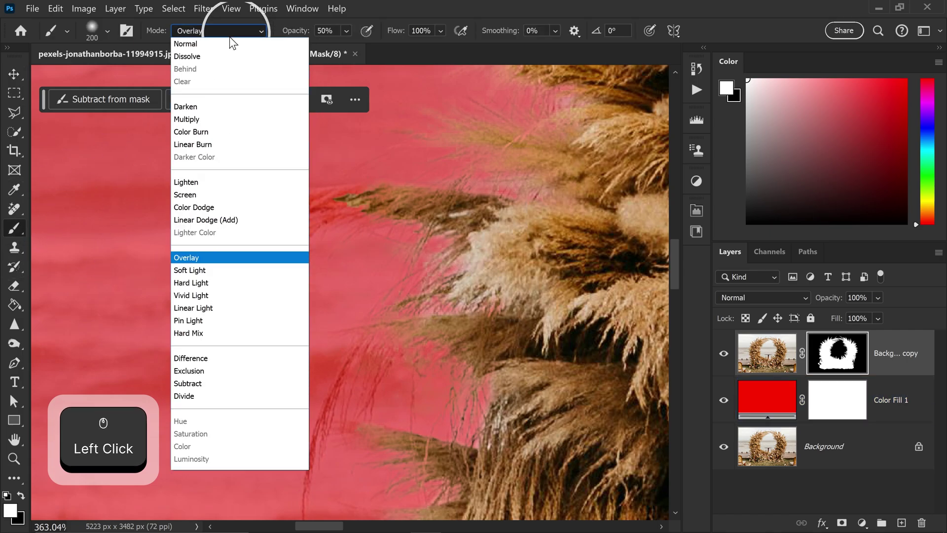
pyautogui.click(198, 44)
pyautogui.click(347, 31)
pyautogui.click(351, 46)
pyautogui.click(376, 14)
pyautogui.click(347, 29)
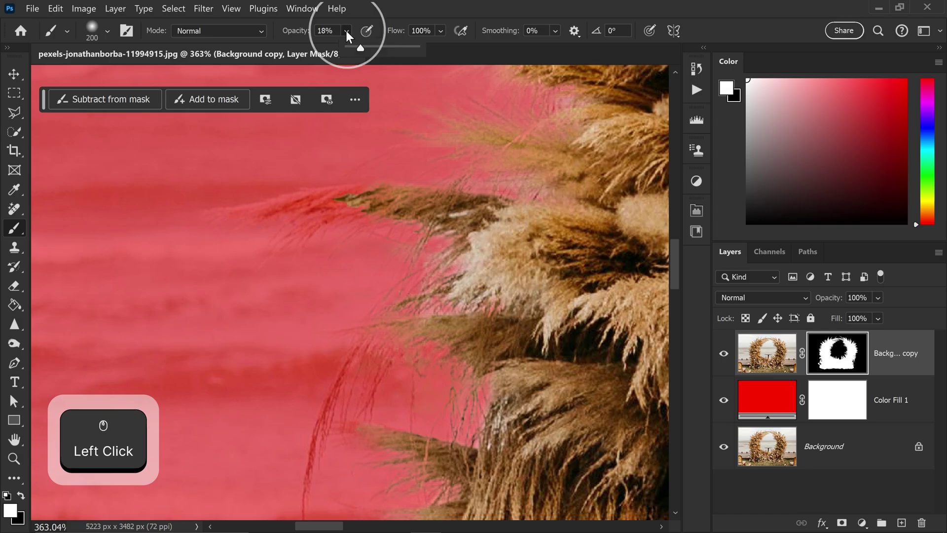
pyautogui.click(359, 45)
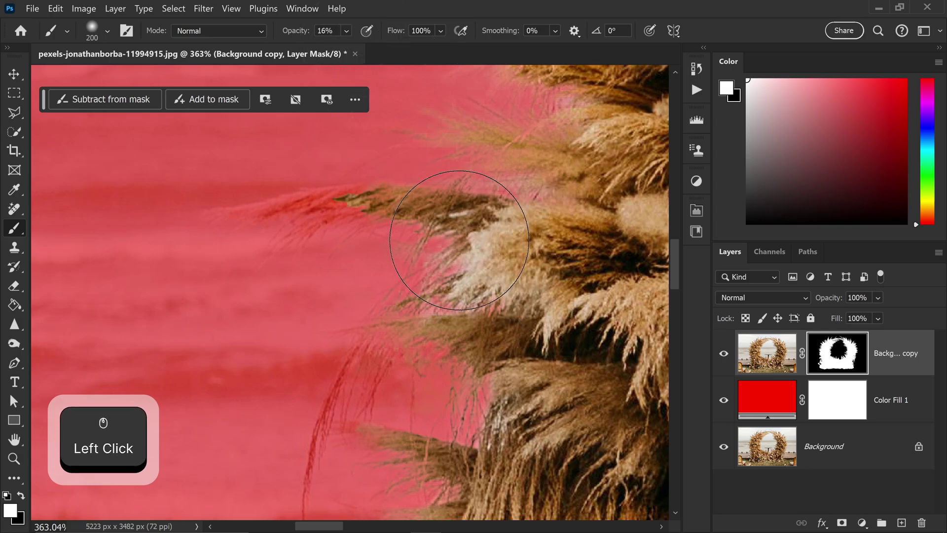
# Reveal the long plume tip on the arch's left side by painting white on the mask with a 50 px, then 25 px brush
pyautogui.press('[')
pyautogui.press('[')
pyautogui.press('[')
pyautogui.press('[')
pyautogui.press('[')
pyautogui.press('[')
pyautogui.press('[')
pyautogui.press('[')
pyautogui.press('[')
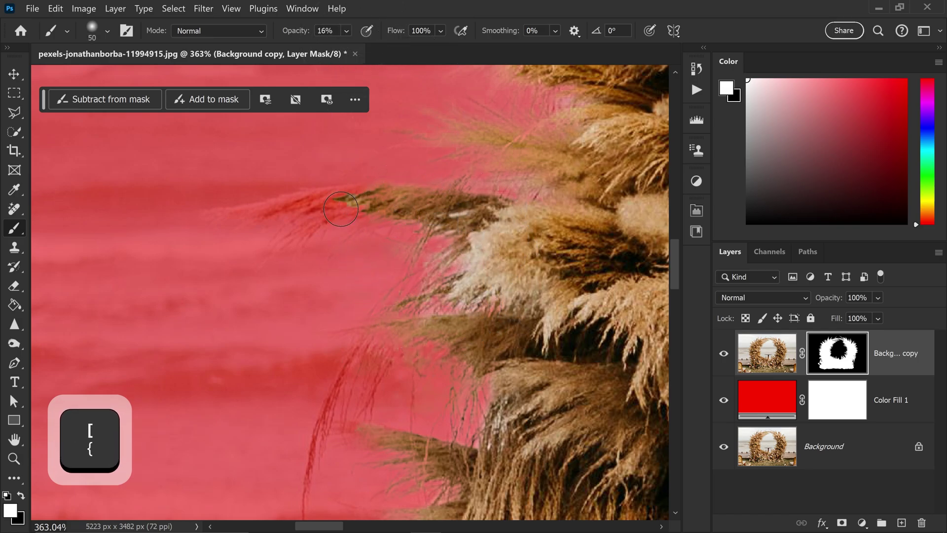
pyautogui.moveTo(269, 207)
pyautogui.mouseDown()
pyautogui.moveTo(411, 196)
pyautogui.moveTo(295, 206)
pyautogui.moveTo(391, 198)
pyautogui.moveTo(317, 201)
pyautogui.mouseUp()
pyautogui.moveTo(386, 196)
pyautogui.mouseDown()
pyautogui.moveTo(256, 214)
pyautogui.moveTo(314, 217)
pyautogui.moveTo(329, 213)
pyautogui.moveTo(232, 216)
pyautogui.moveTo(407, 205)
pyautogui.mouseUp()
pyautogui.moveTo(328, 217); pyautogui.dragTo(386, 186)
pyautogui.moveTo(301, 222); pyautogui.dragTo(399, 211)
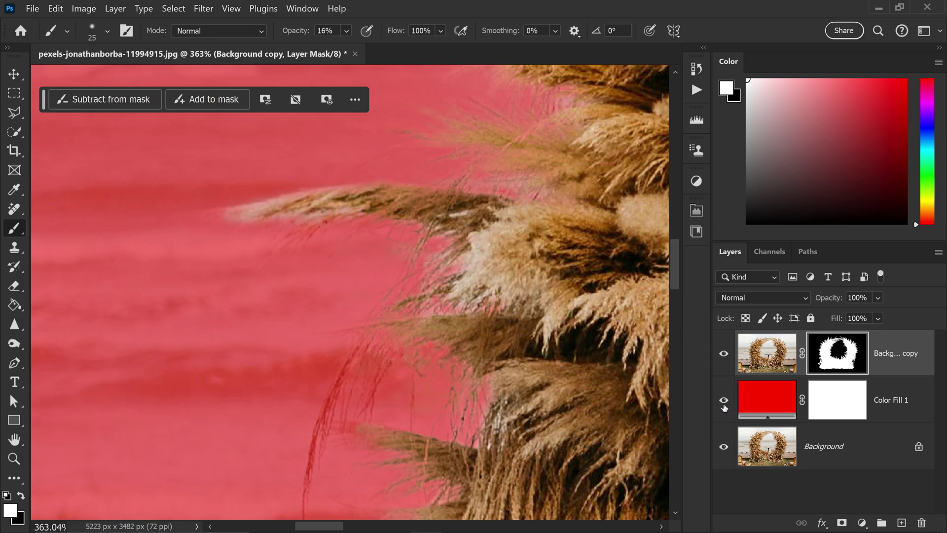
# Check the Background copy layer on its own and touch up the revealed plume and nearby strands with more white strokes
pyautogui.keyDown('alt'); pyautogui.click(723, 356); pyautogui.keyUp('alt')
pyautogui.keyDown('alt'); pyautogui.click(723, 356); pyautogui.keyUp('alt')
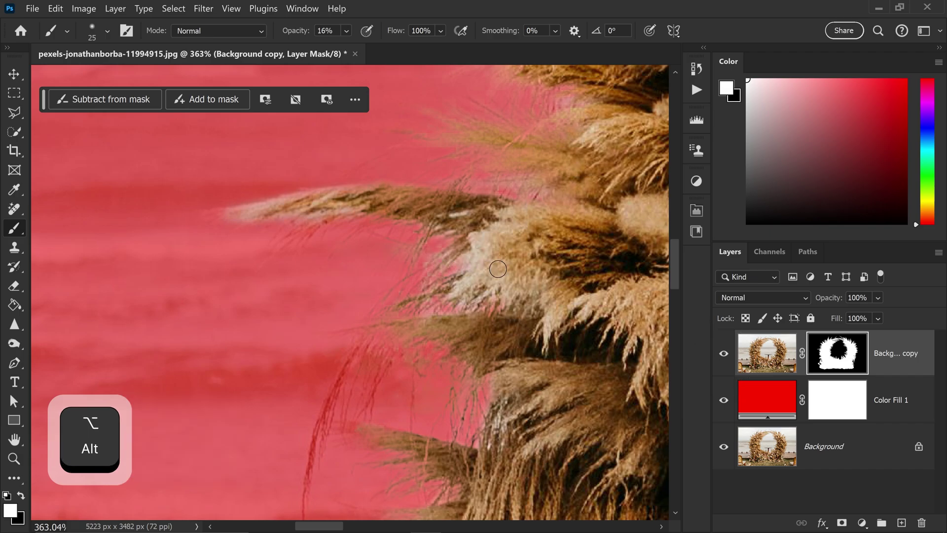
pyautogui.moveTo(306, 200)
pyautogui.mouseDown()
pyautogui.moveTo(361, 192)
pyautogui.moveTo(291, 206)
pyautogui.mouseUp()
pyautogui.keyDown('alt'); pyautogui.click(722, 355); pyautogui.keyUp('alt')
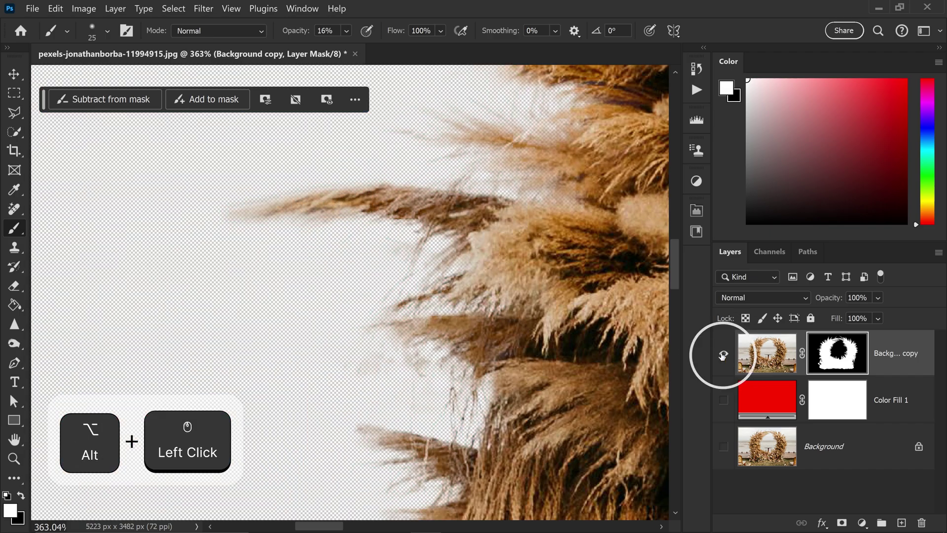
pyautogui.keyDown('alt'); pyautogui.click(723, 355); pyautogui.keyUp('alt')
pyautogui.click(355, 194)
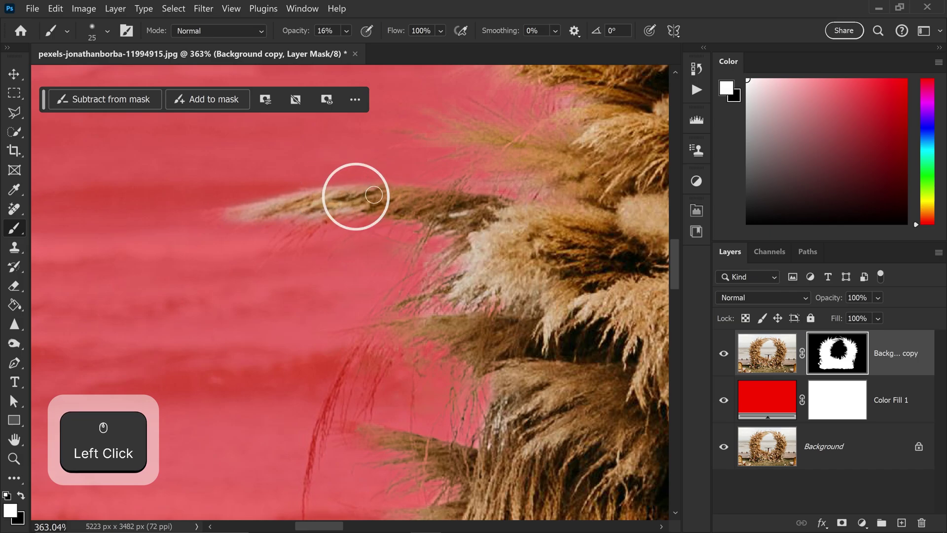
pyautogui.moveTo(486, 236); pyautogui.dragTo(417, 250)
pyautogui.click(416, 173)
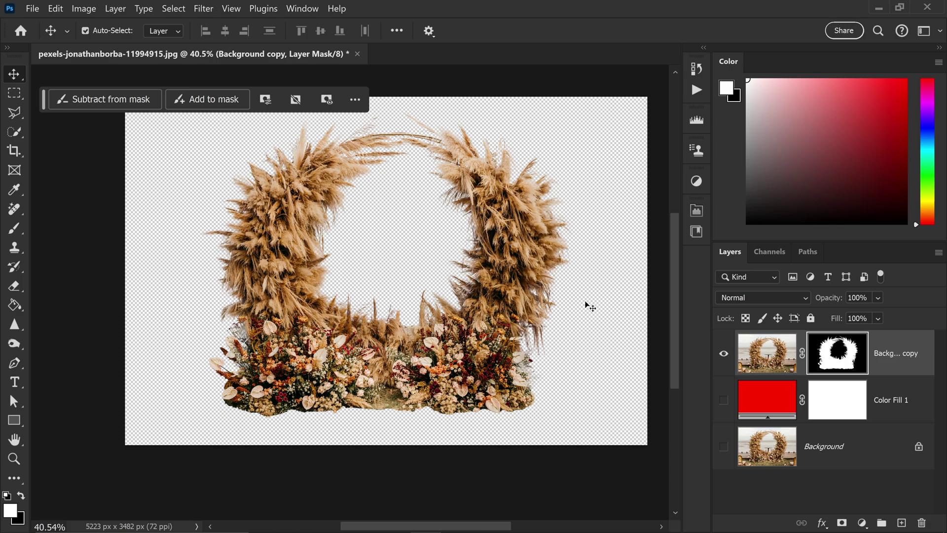
# Duplicate the masked Background copy layer
pyautogui.hotkey('ctrl', 'j')
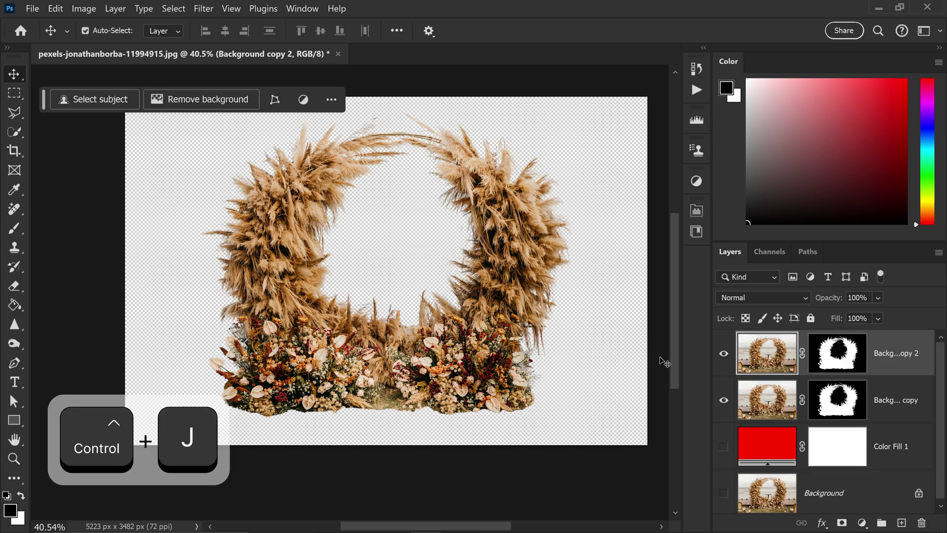